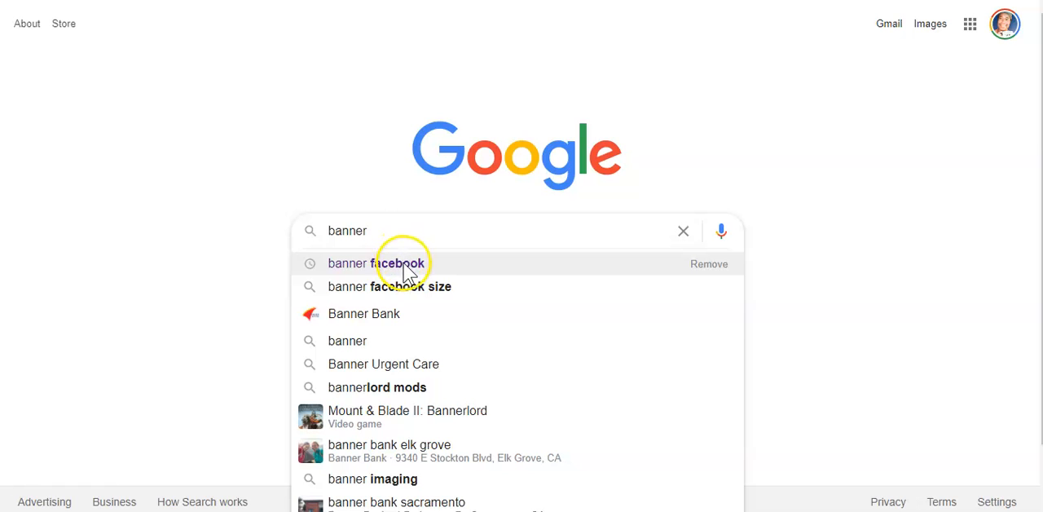
Search the web for "banner facebook".
click(403, 264)
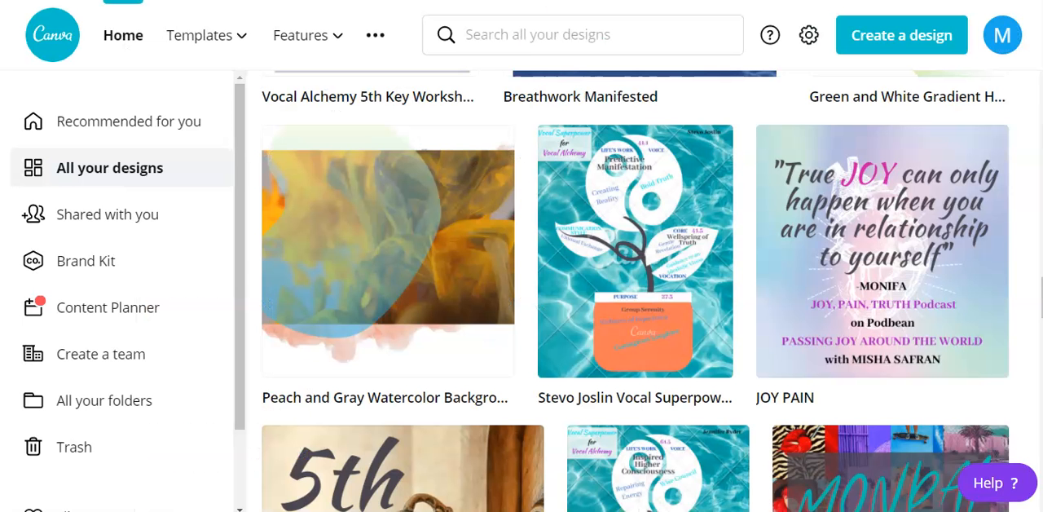
Open the peach and gray watercolor background design in Canva and play the orange ink video on its page.
click(418, 236)
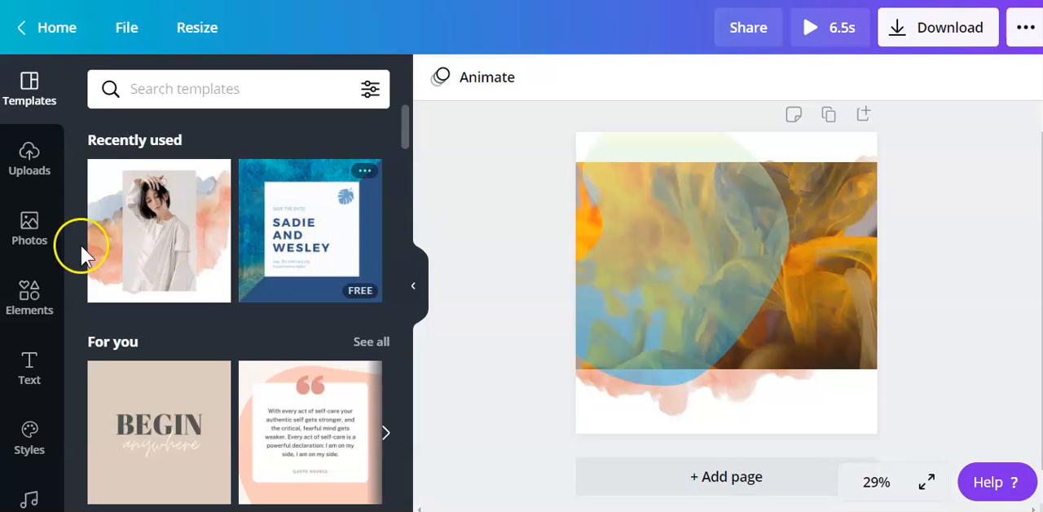
click(824, 241)
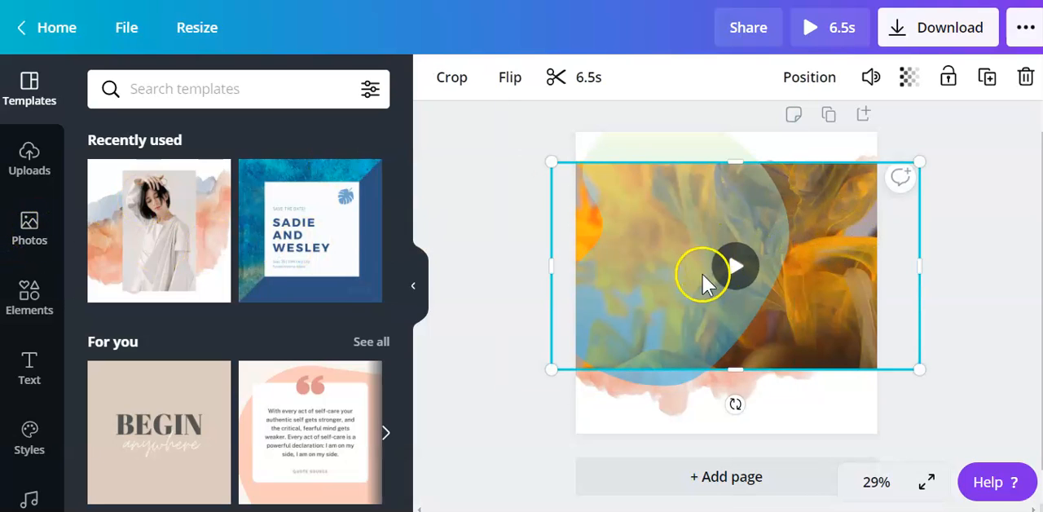
click(727, 274)
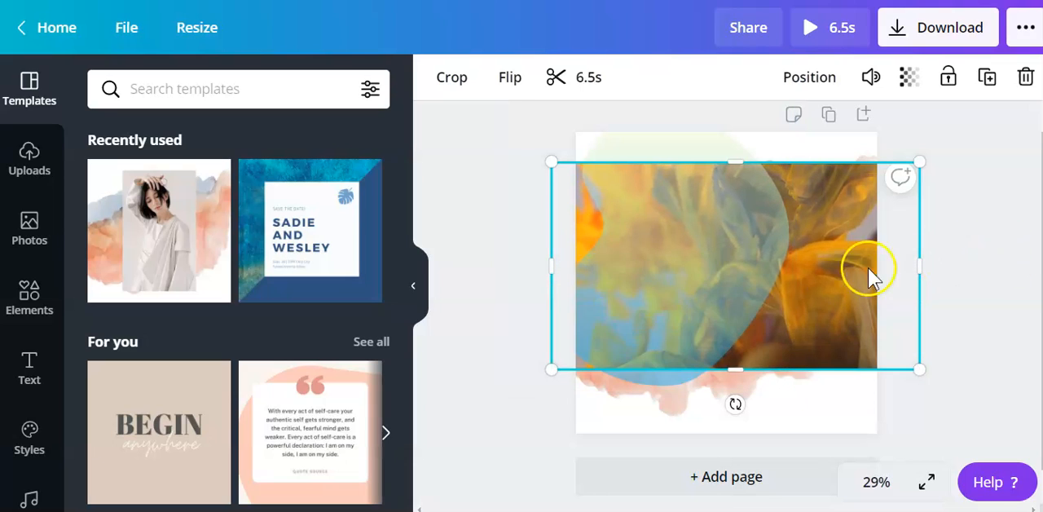
click(1027, 252)
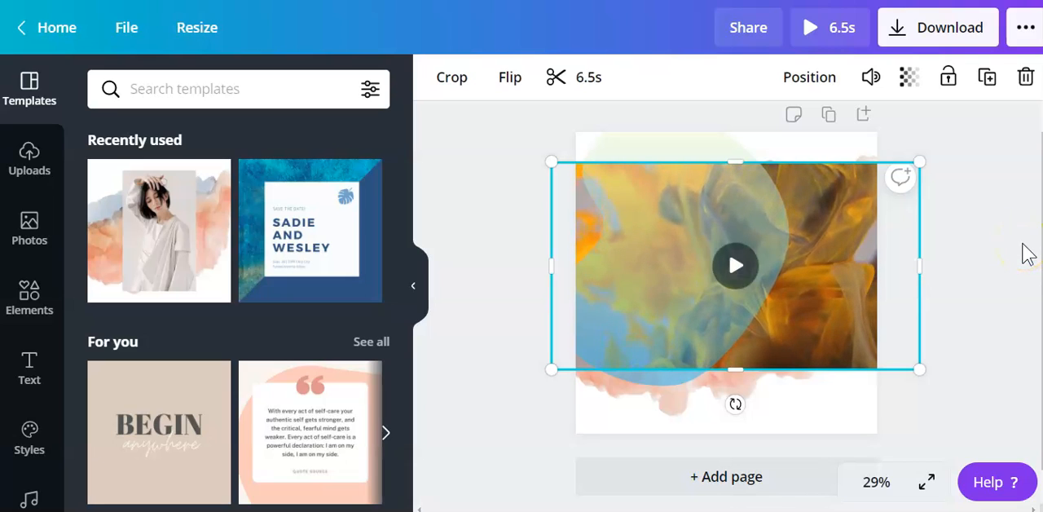
Create a resized copy of the design with a custom size of 1640 x 856 px.
click(200, 33)
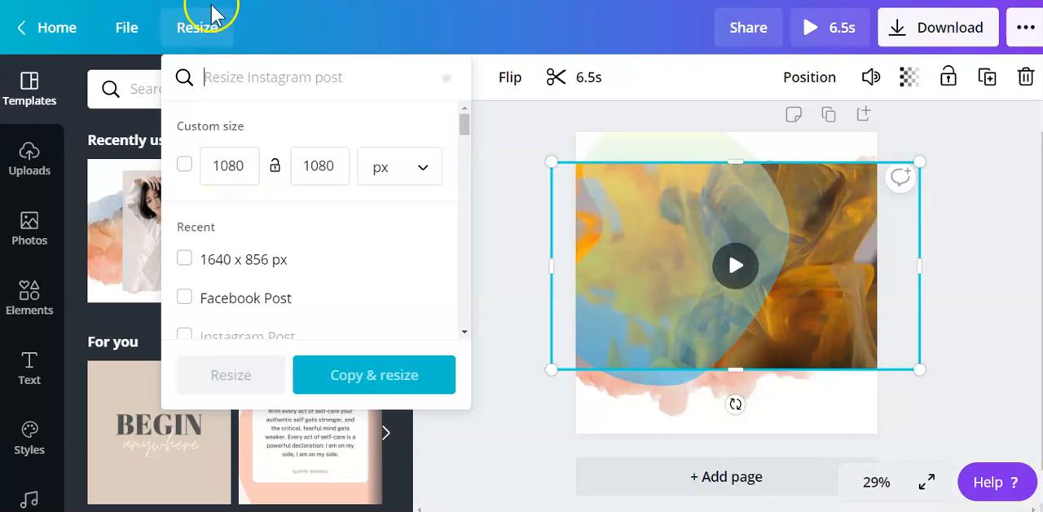
click(225, 167)
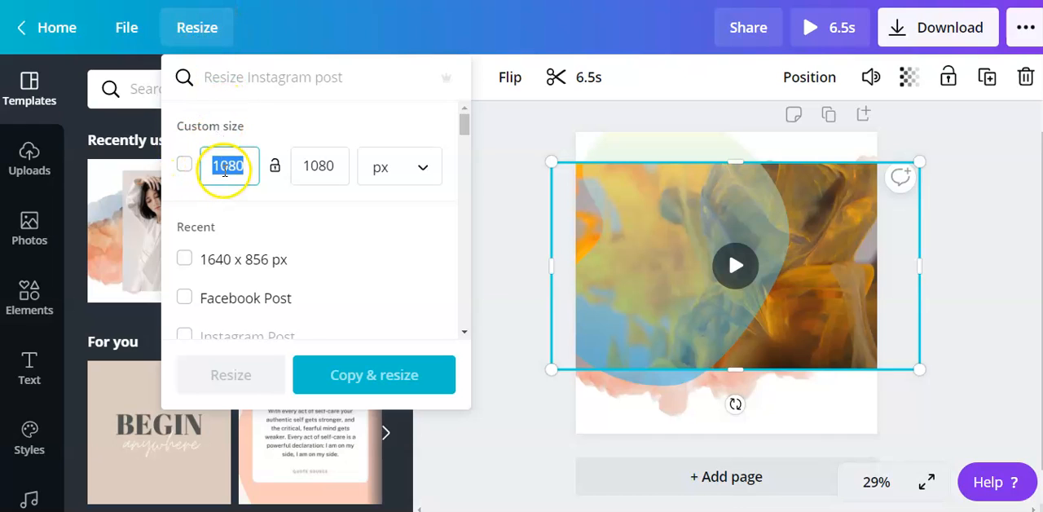
text(16)
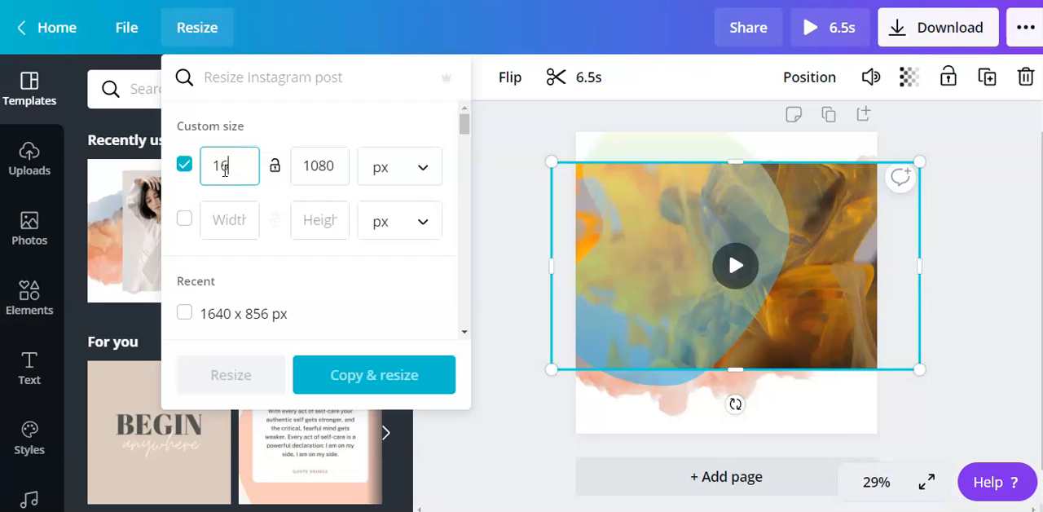
text(40)
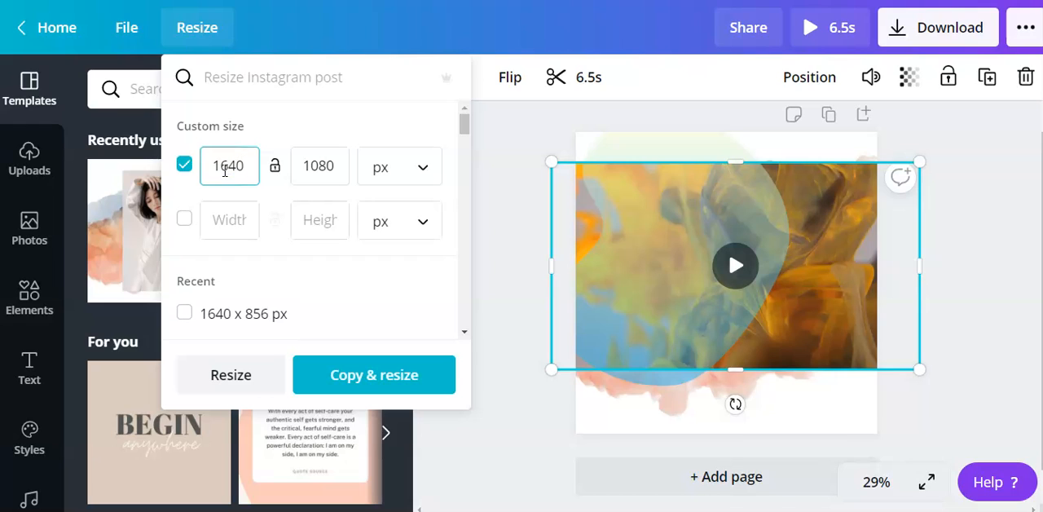
double_click(329, 165)
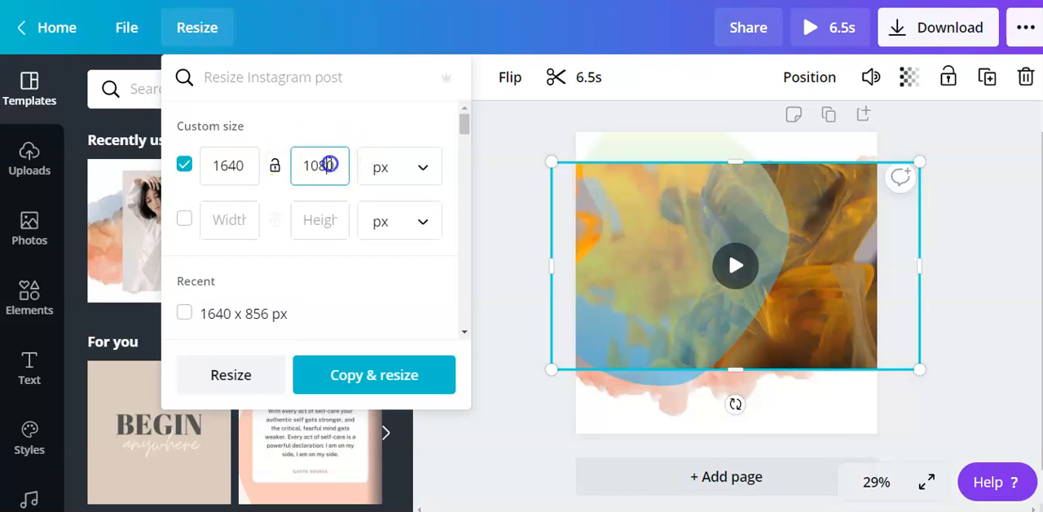
text(856)
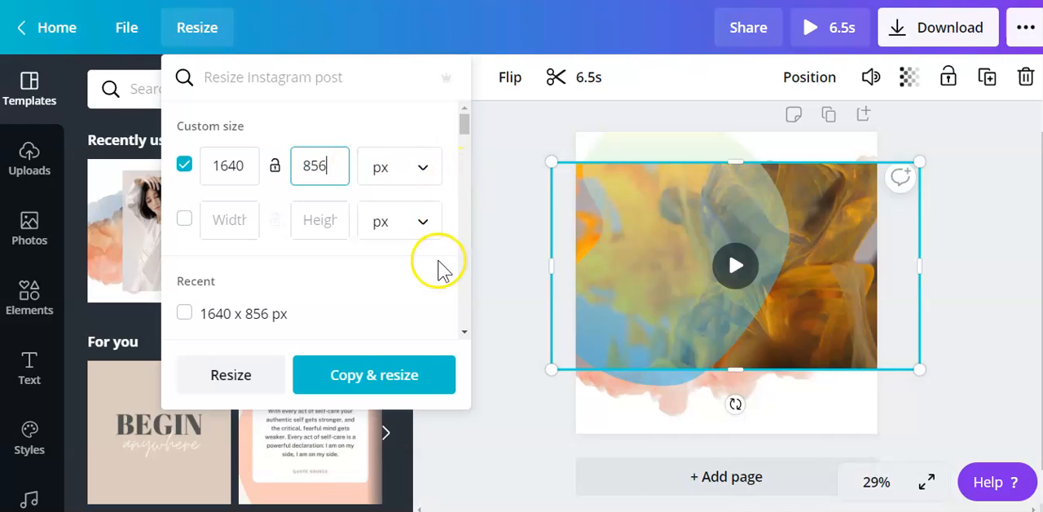
click(348, 386)
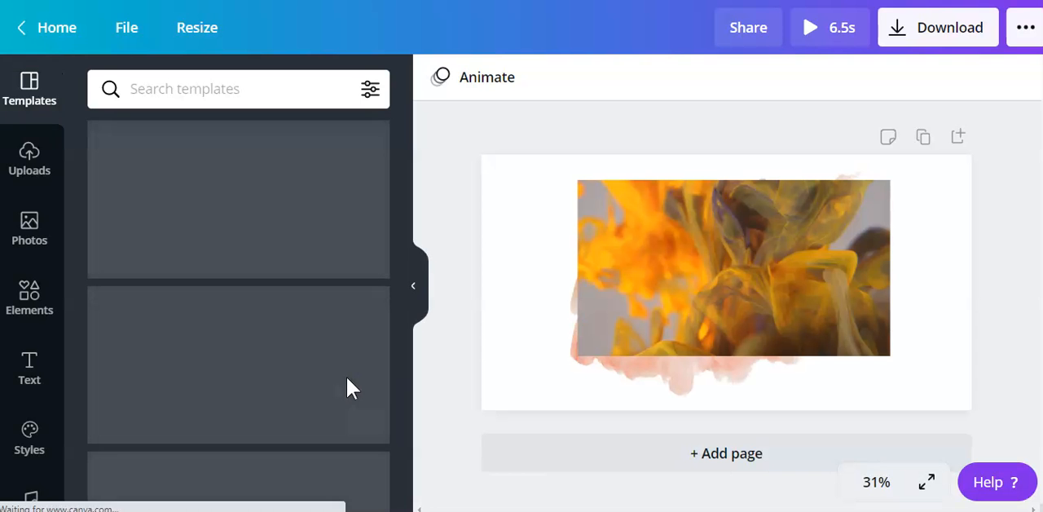
Enlarge and reposition the orange ink video so it covers the whole banner.
click(824, 299)
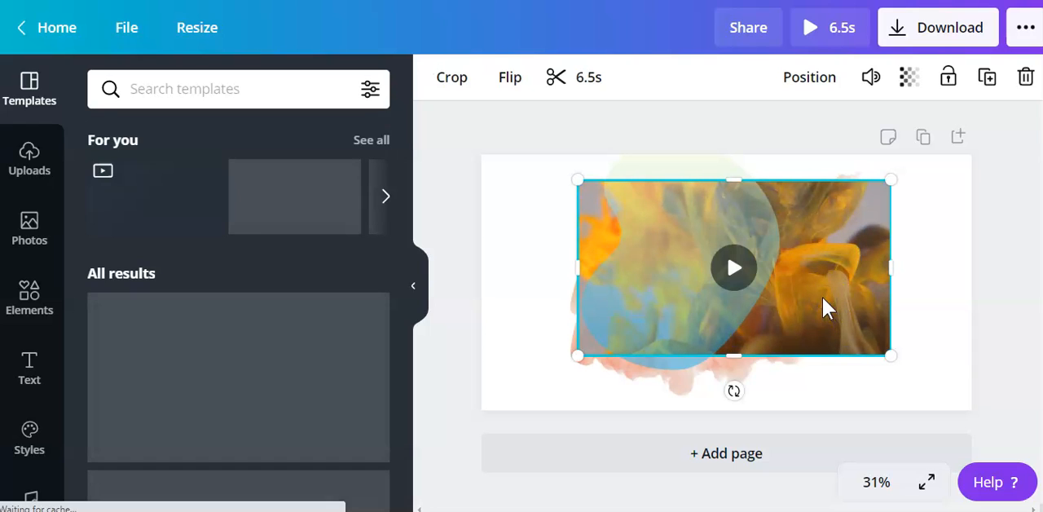
drag(569, 181, 465, 166)
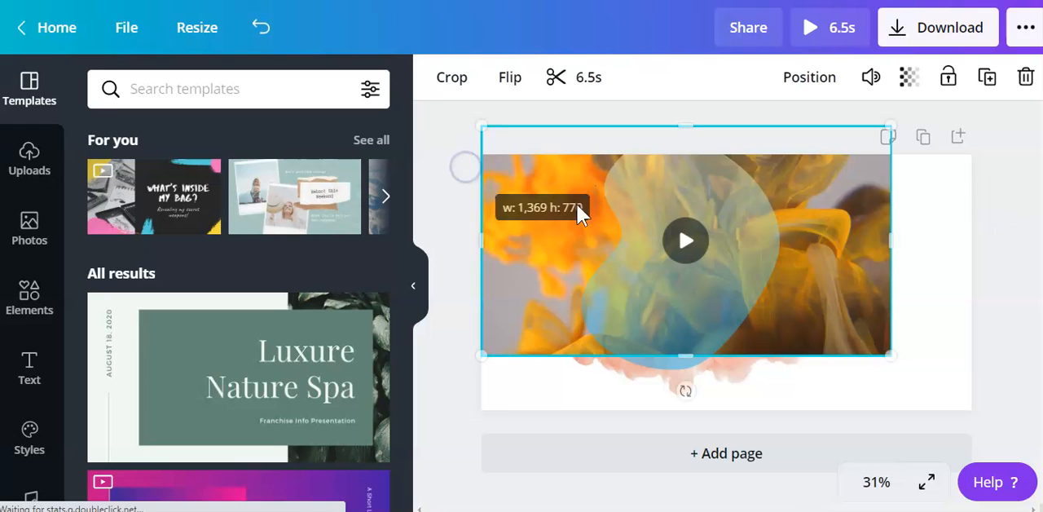
drag(859, 224, 864, 245)
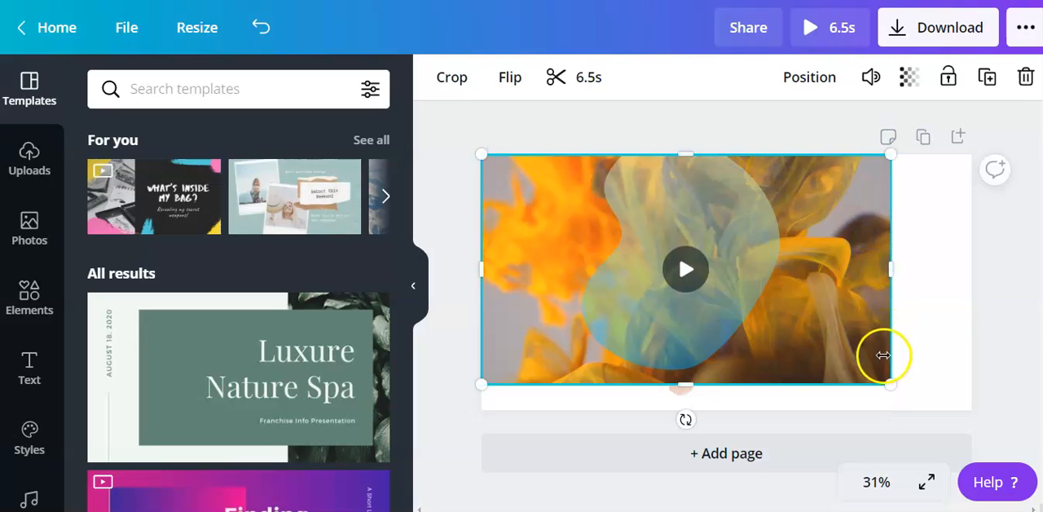
drag(891, 384, 992, 421)
Move the blue and yellow blob to the banner's upper left and set its transparency to 50.
drag(656, 281, 546, 239)
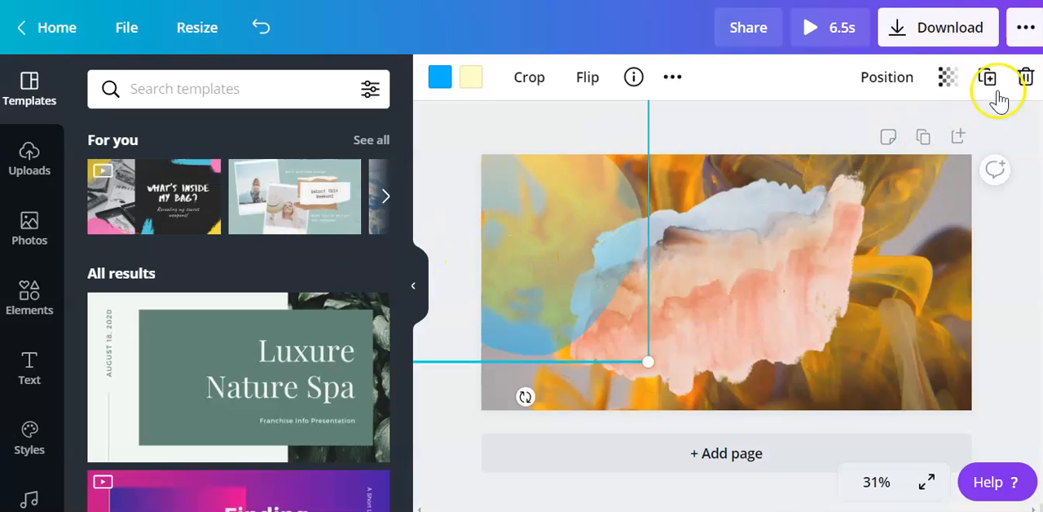
click(946, 76)
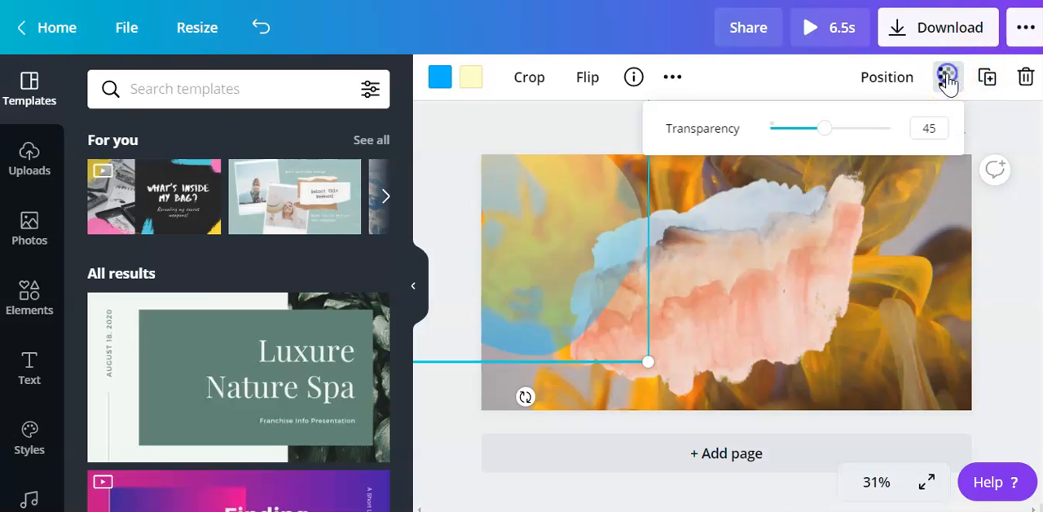
mouse_move(825, 129)
mouse_down()
mouse_move(870, 139)
mouse_move(831, 140)
mouse_up()
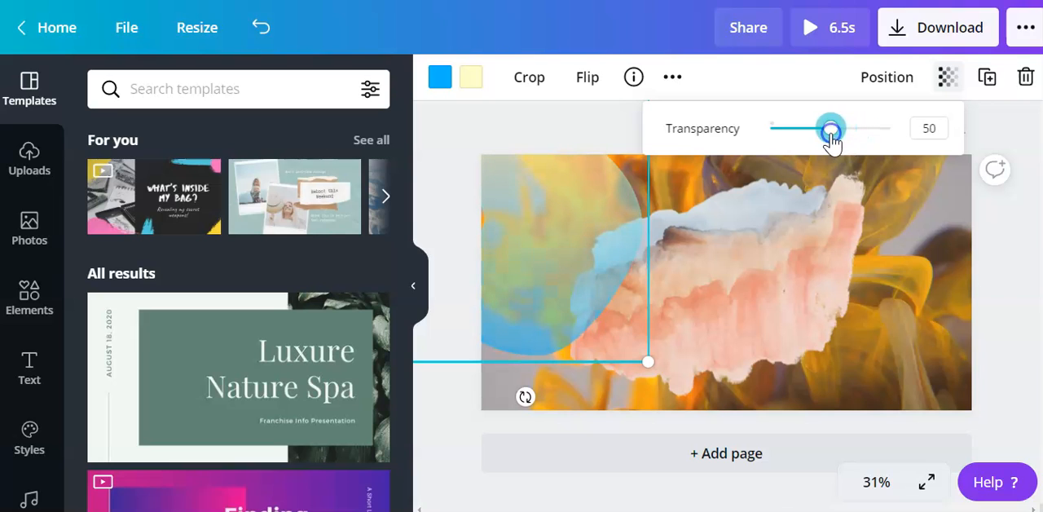
Browse the gradient shapes in the elements library.
click(31, 300)
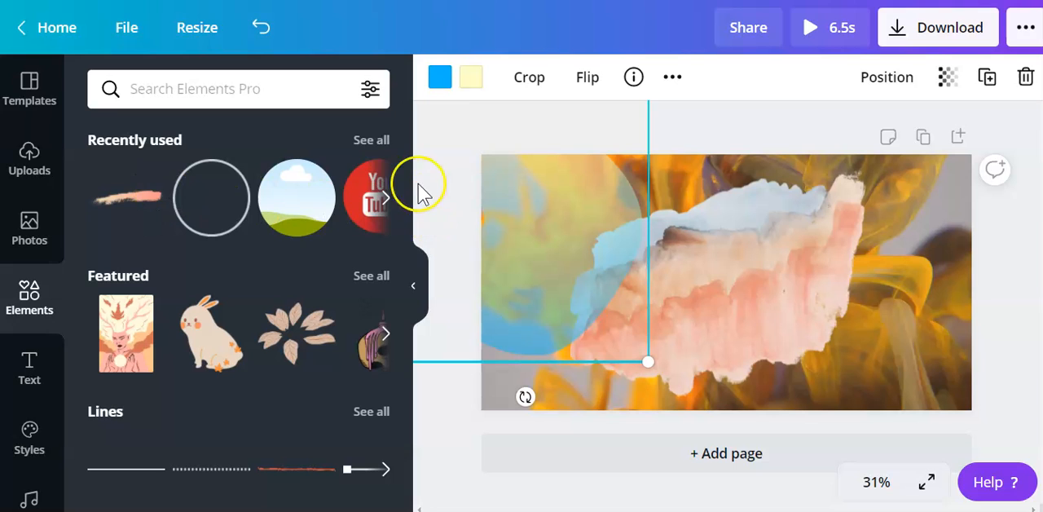
drag(408, 168, 397, 387)
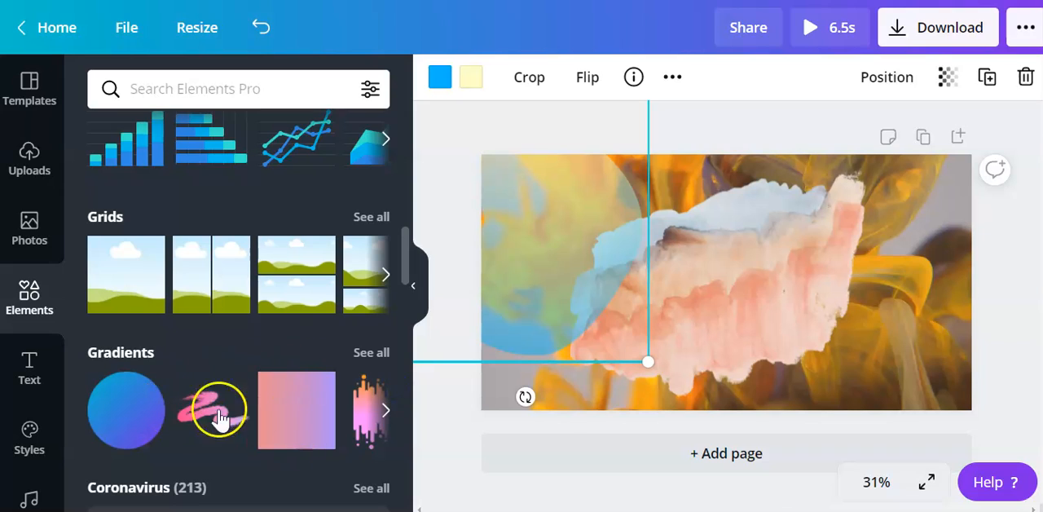
click(385, 412)
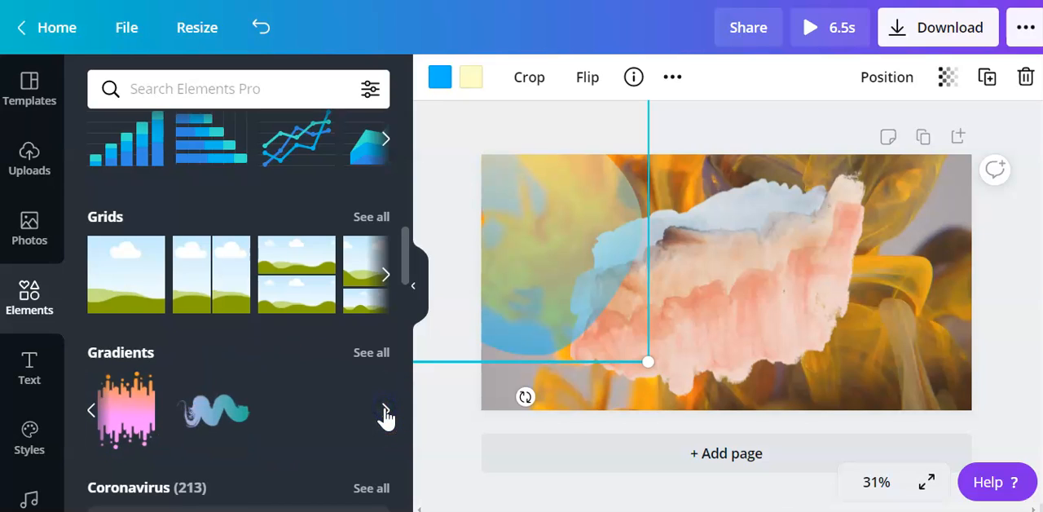
click(384, 411)
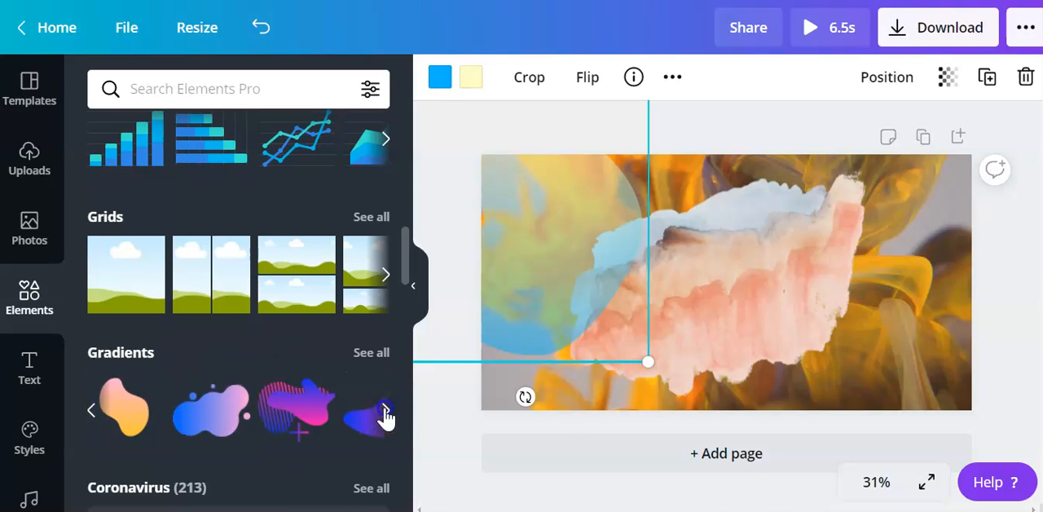
click(384, 412)
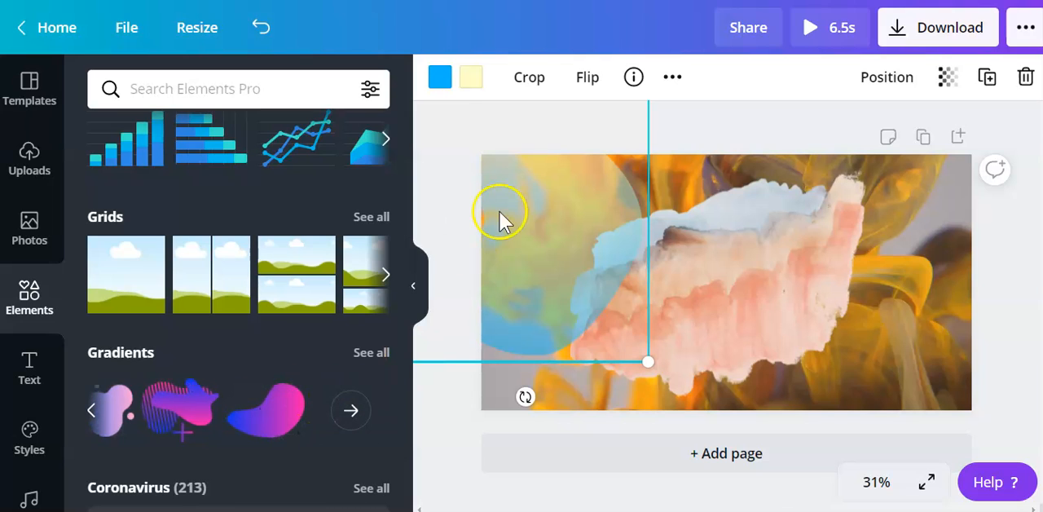
Enlarge the translucent blob and shift it so it fills the left part of the banner.
drag(644, 356, 645, 366)
drag(683, 404, 721, 444)
click(612, 319)
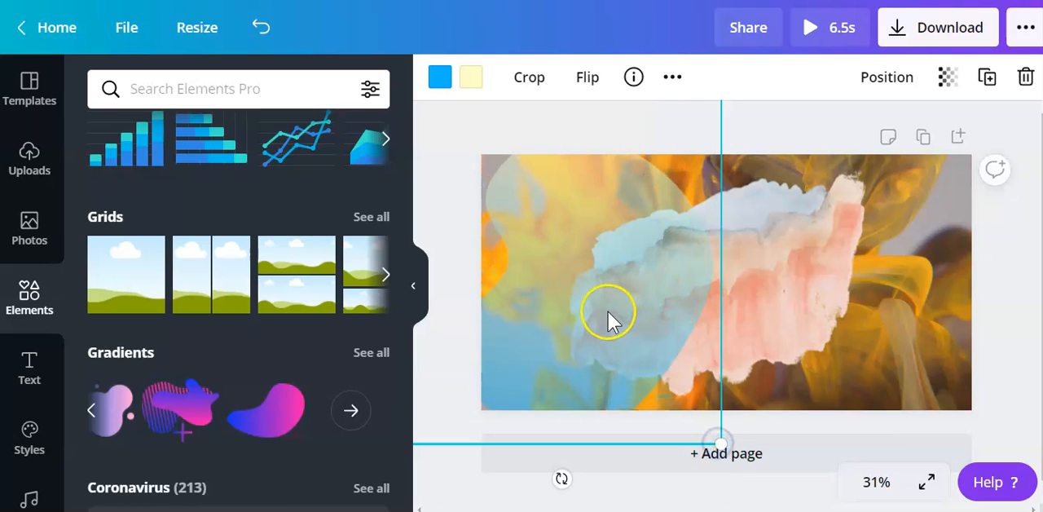
drag(592, 305, 576, 290)
Set the transparency of the peach and blue watercolor image in the banner's center to 17.
click(747, 287)
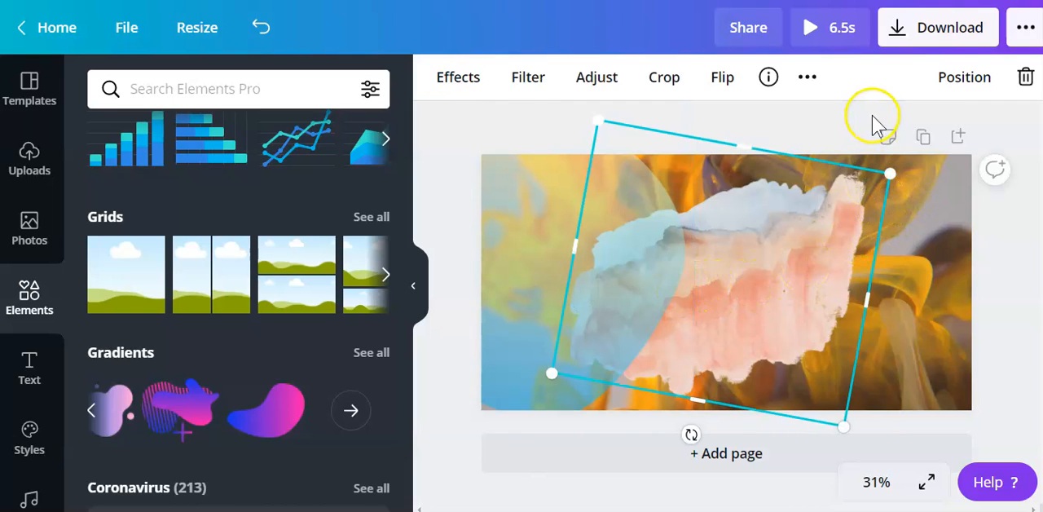
click(956, 79)
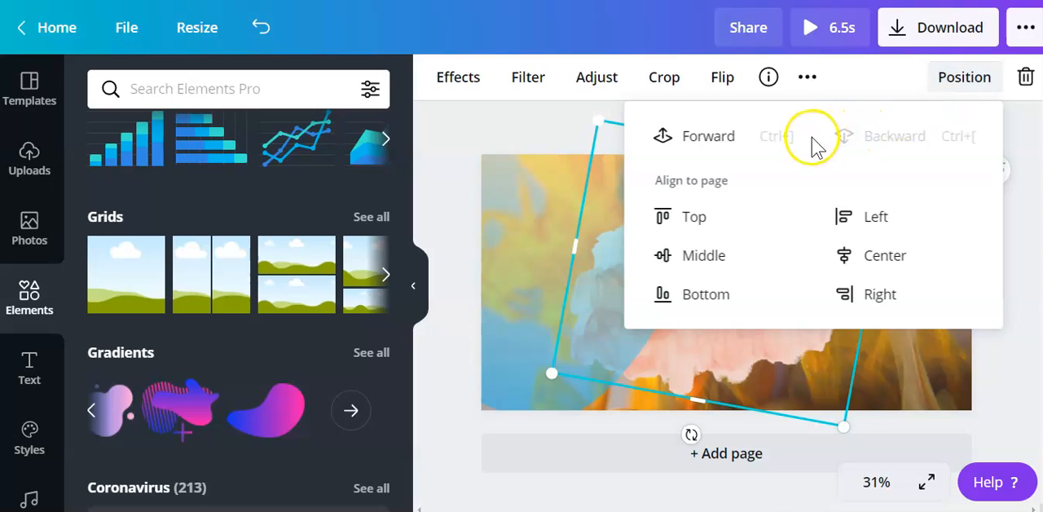
click(547, 124)
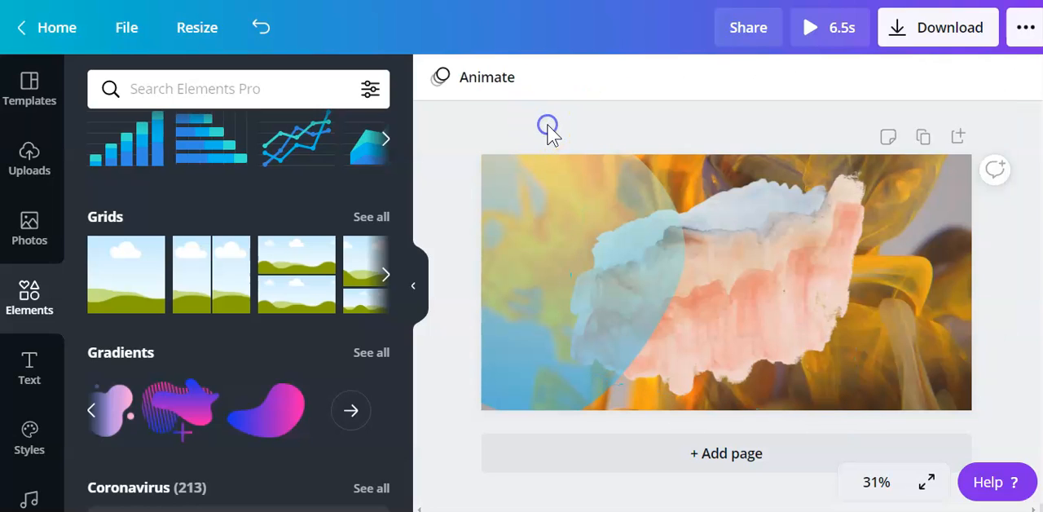
click(805, 246)
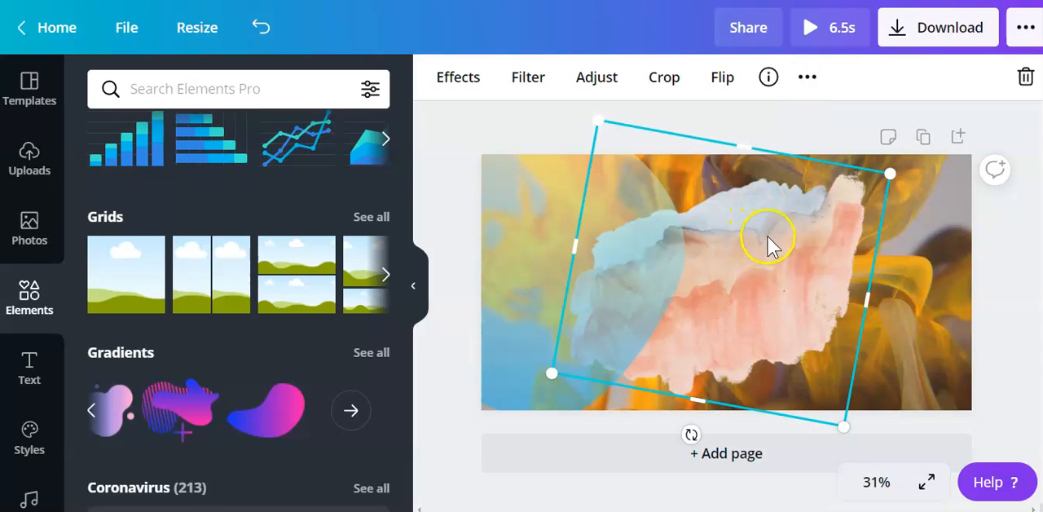
click(802, 88)
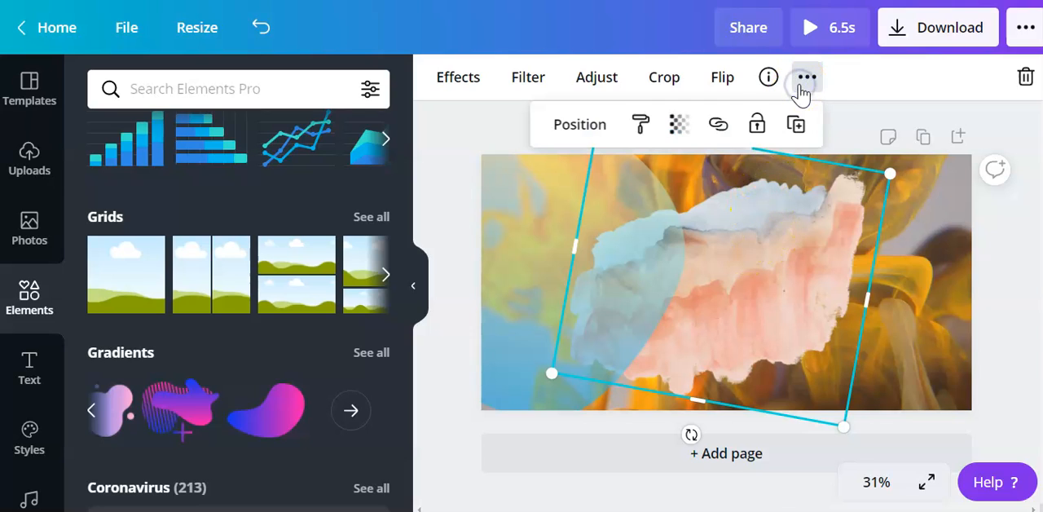
click(675, 135)
mouse_move(621, 181)
mouse_down()
mouse_move(513, 201)
mouse_move(524, 208)
mouse_up()
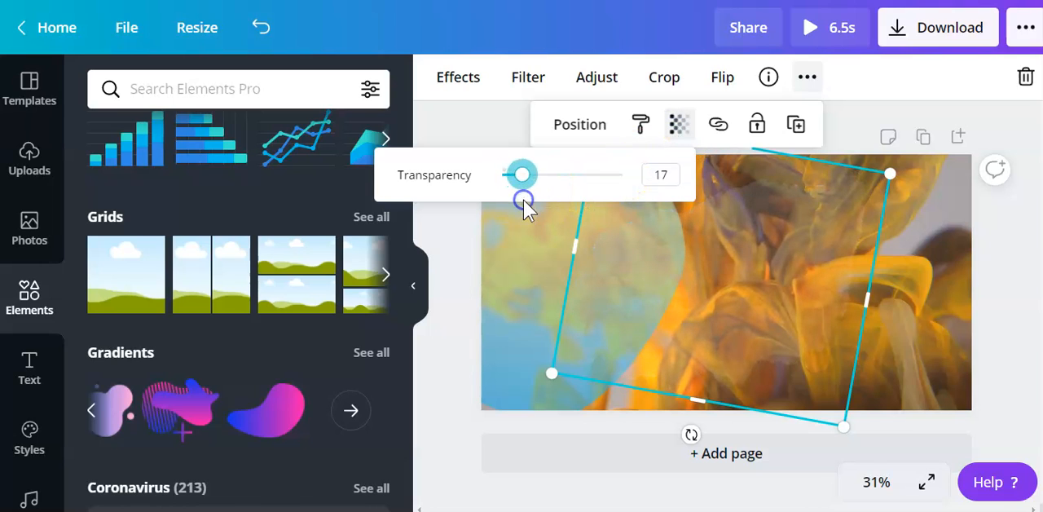
click(860, 104)
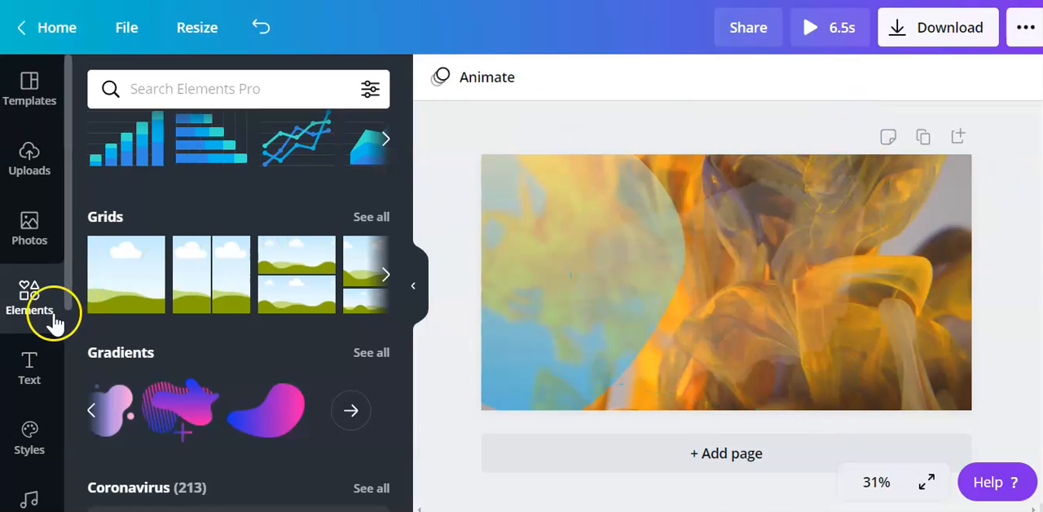
Add a heading to the banner that reads "Hello" with "Welcome to the Group!" on a second line.
click(33, 359)
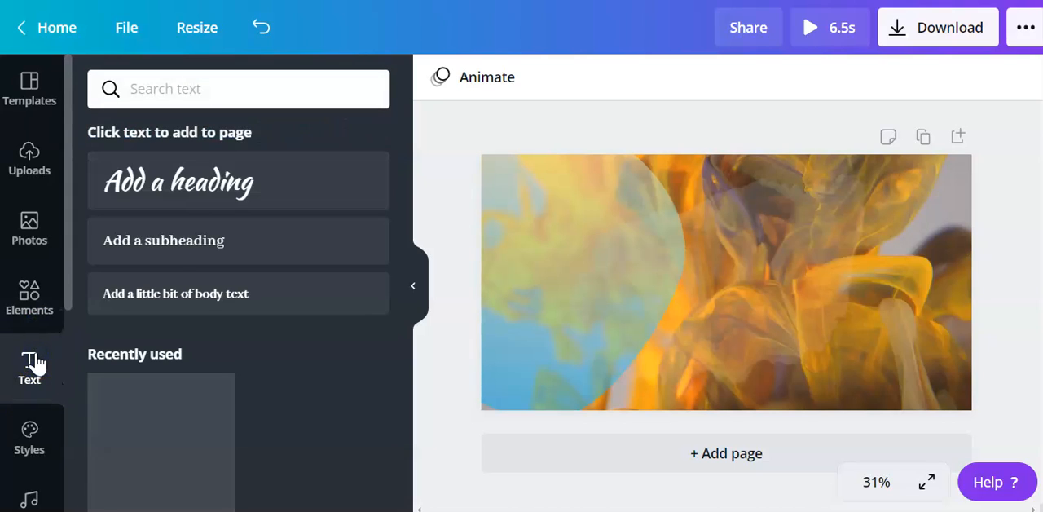
click(242, 190)
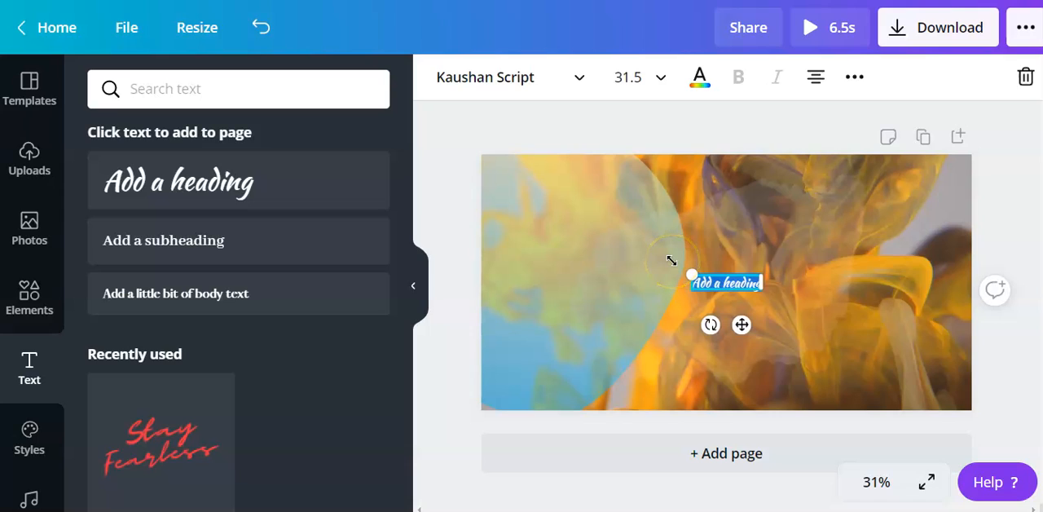
text(Hello)
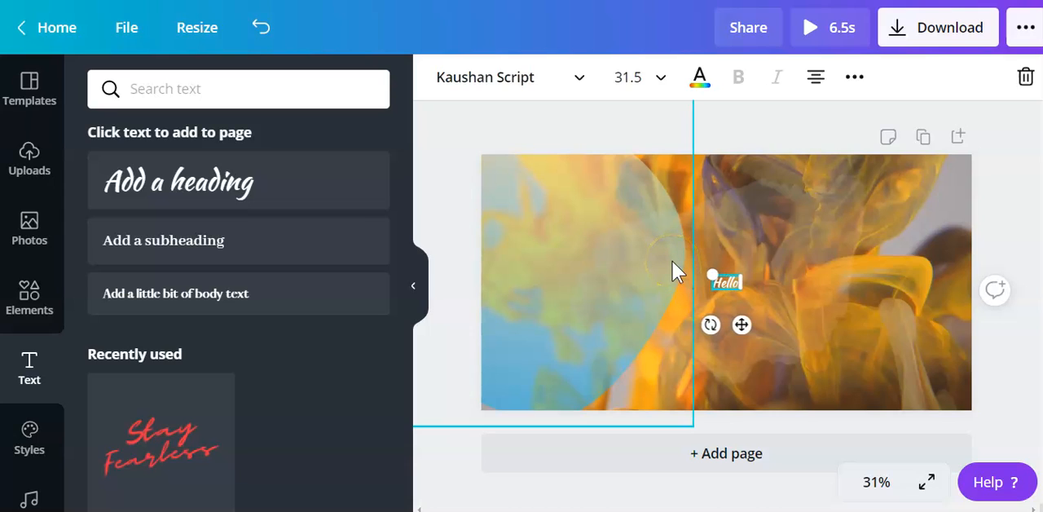
key(Return)
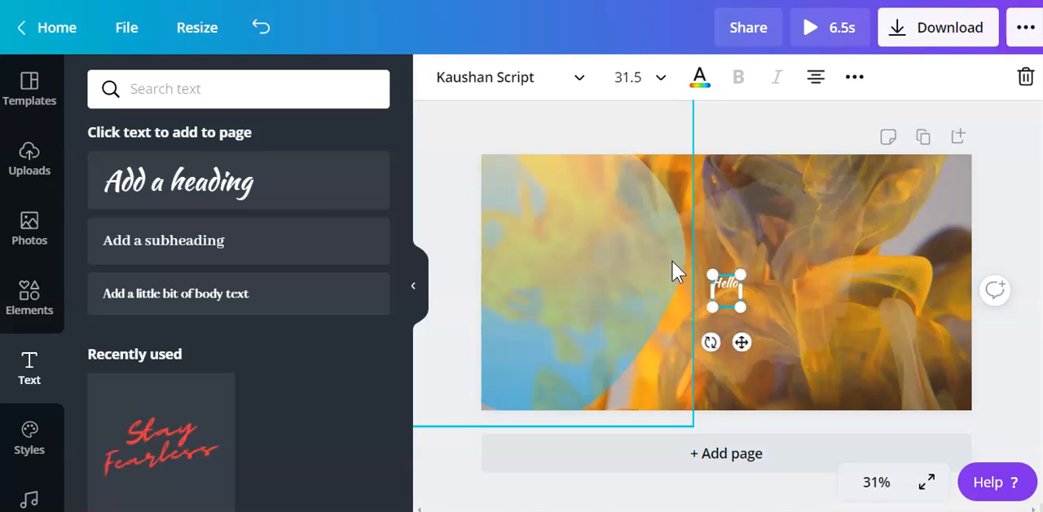
text(Welcome t)
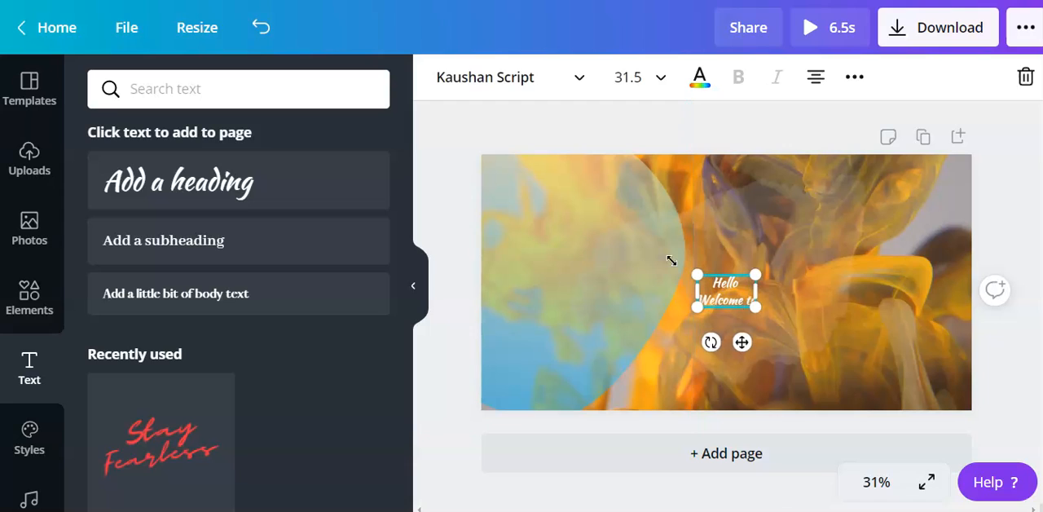
text(o the Crou)
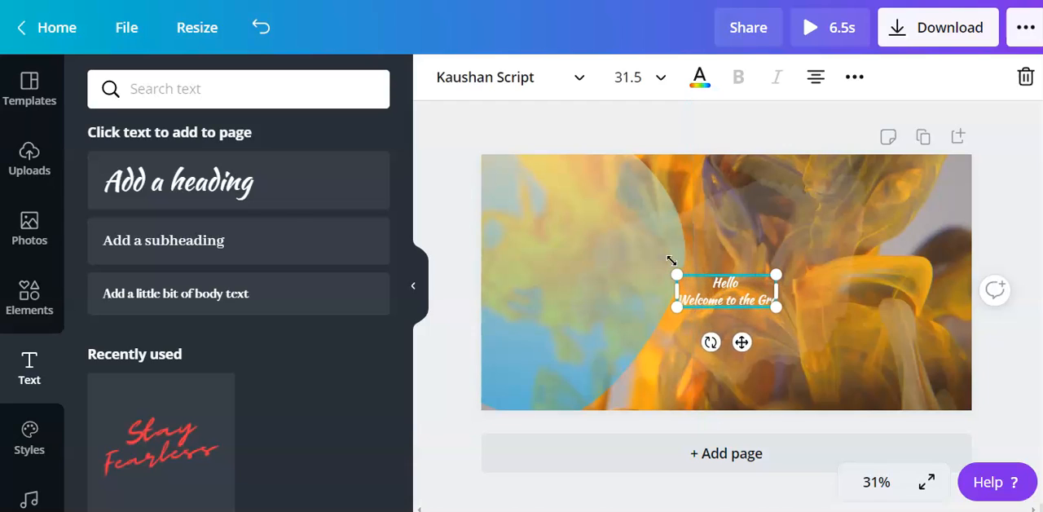
text(p)
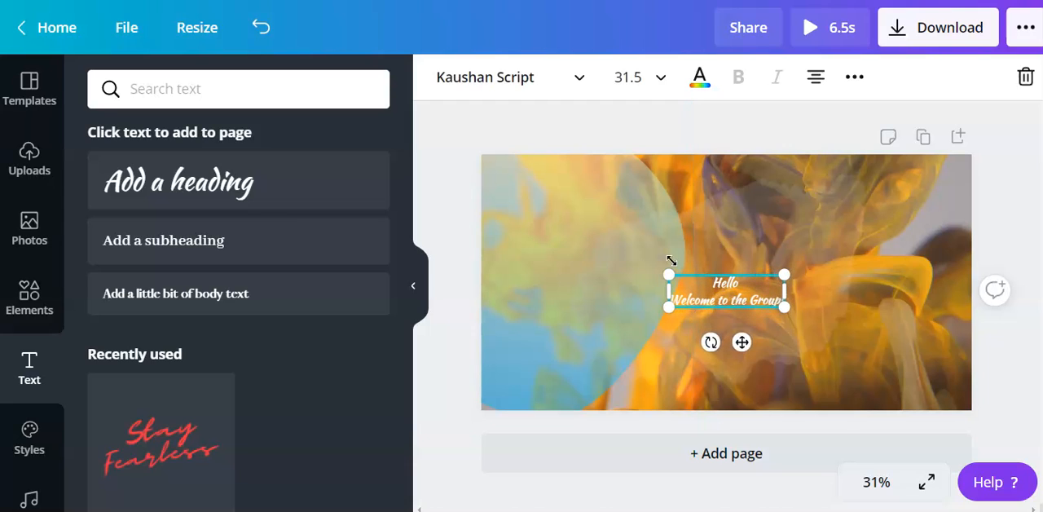
Enlarge the heading to font size 111 and center it horizontally in the upper half of the banner.
drag(669, 274, 524, 144)
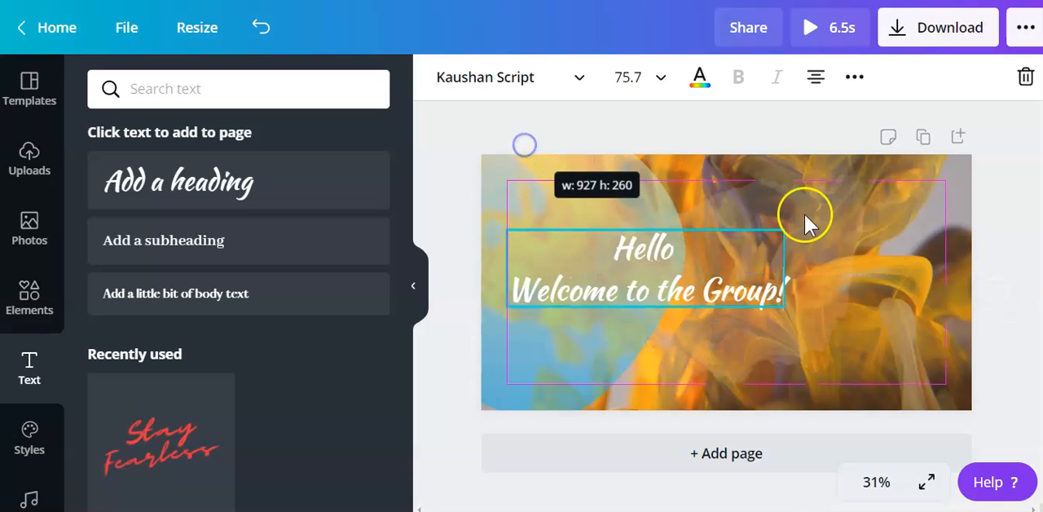
drag(783, 229, 956, 195)
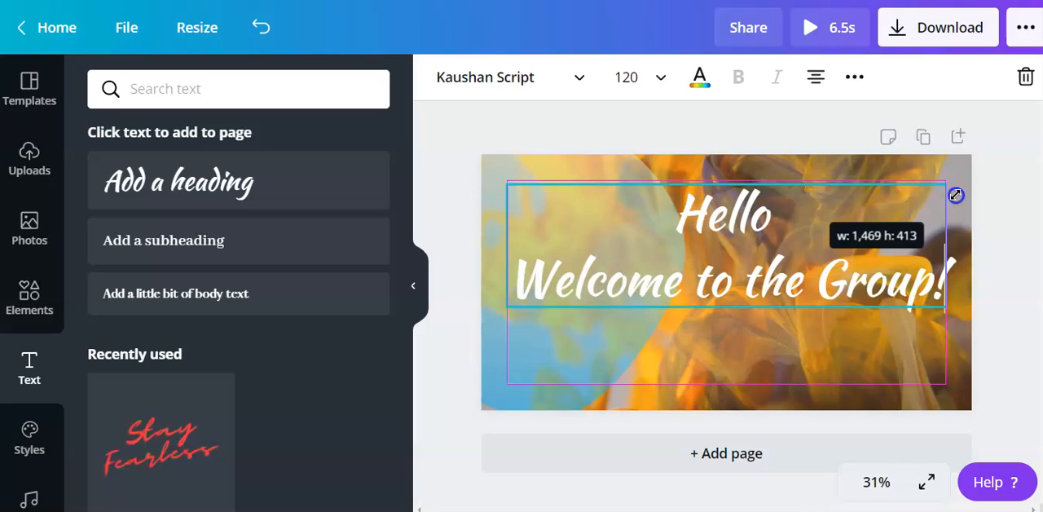
drag(956, 196, 956, 195)
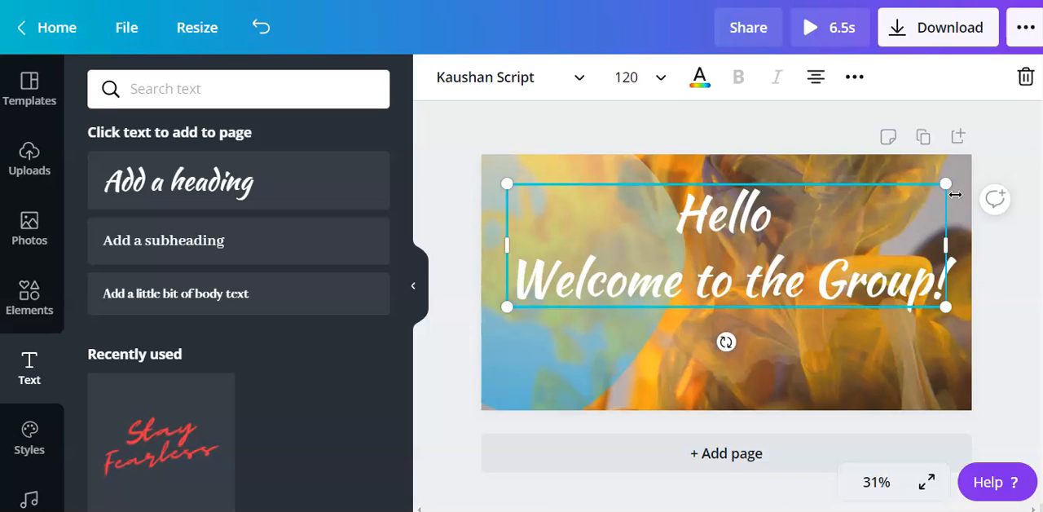
drag(945, 185, 913, 196)
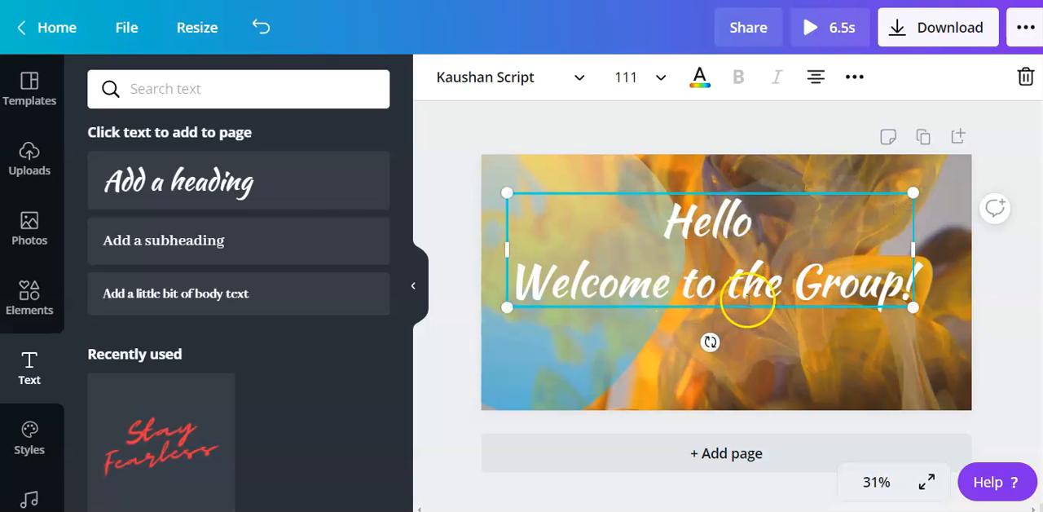
click(700, 139)
click(703, 241)
drag(703, 241, 725, 239)
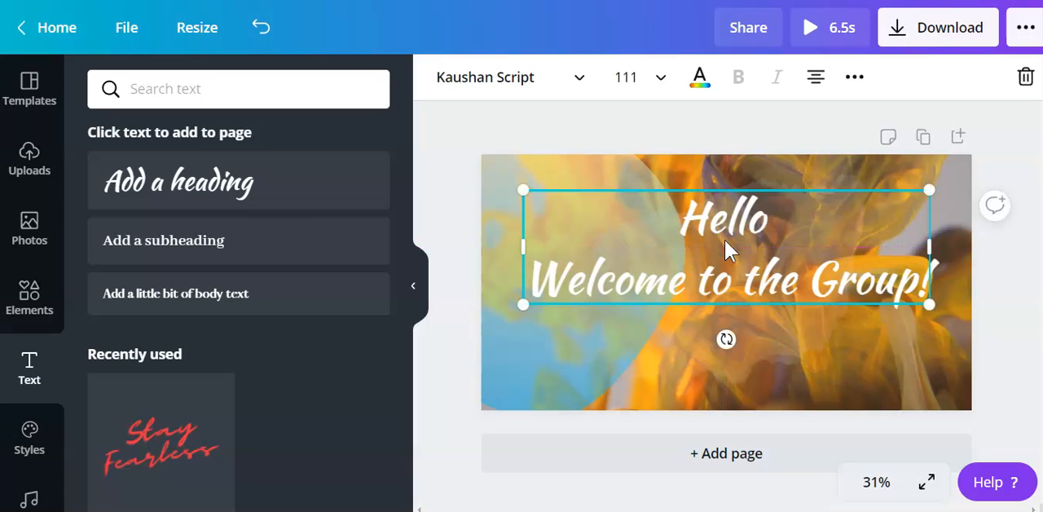
Recolor the heading with the dark navy color from the eFEMeral palette.
click(699, 96)
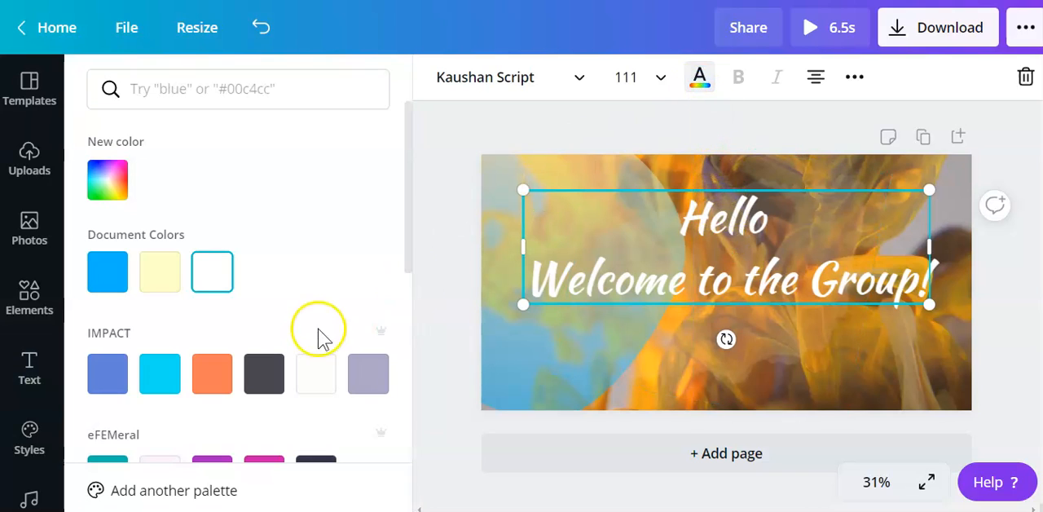
drag(409, 198, 403, 293)
click(315, 281)
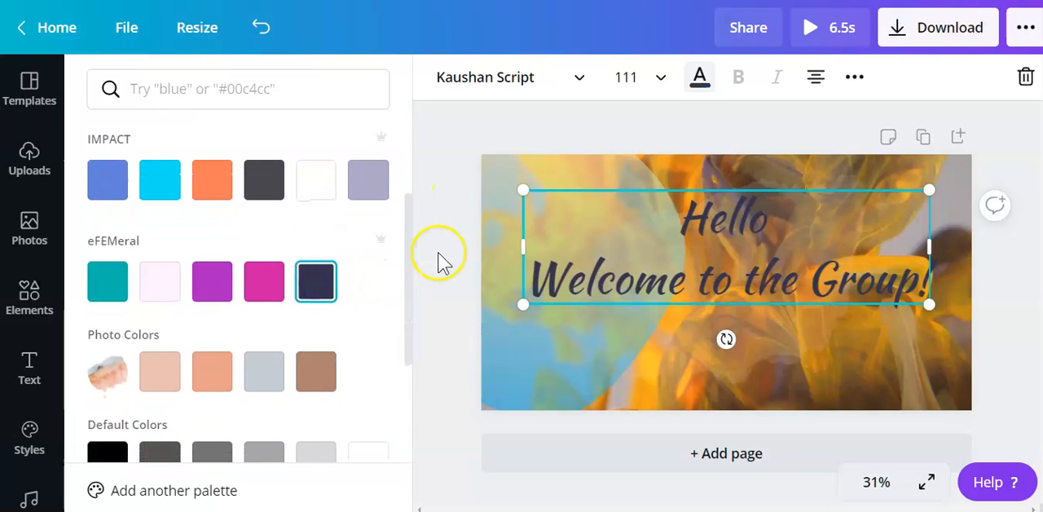
click(596, 118)
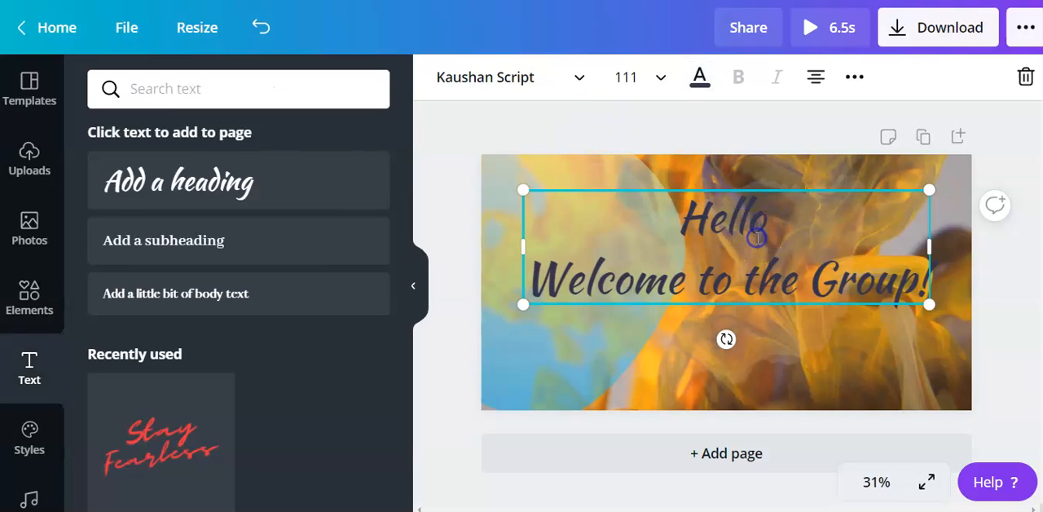
Set the heading's line height to 1.18 and deselect it.
click(854, 81)
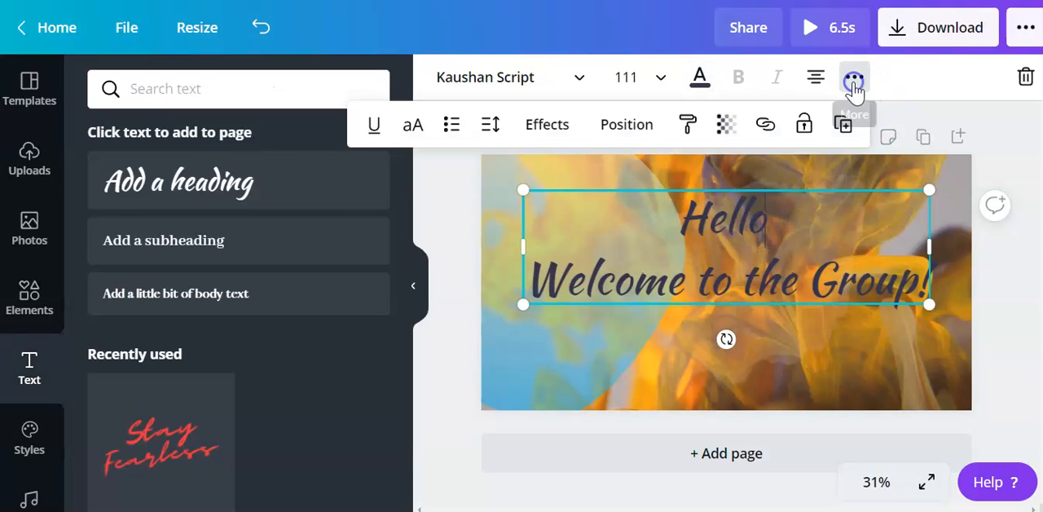
click(486, 127)
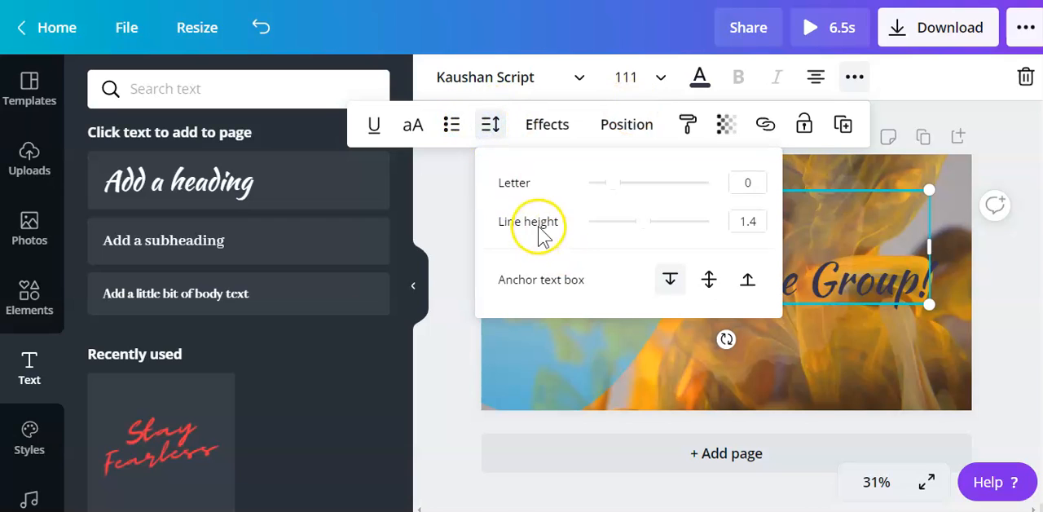
click(644, 225)
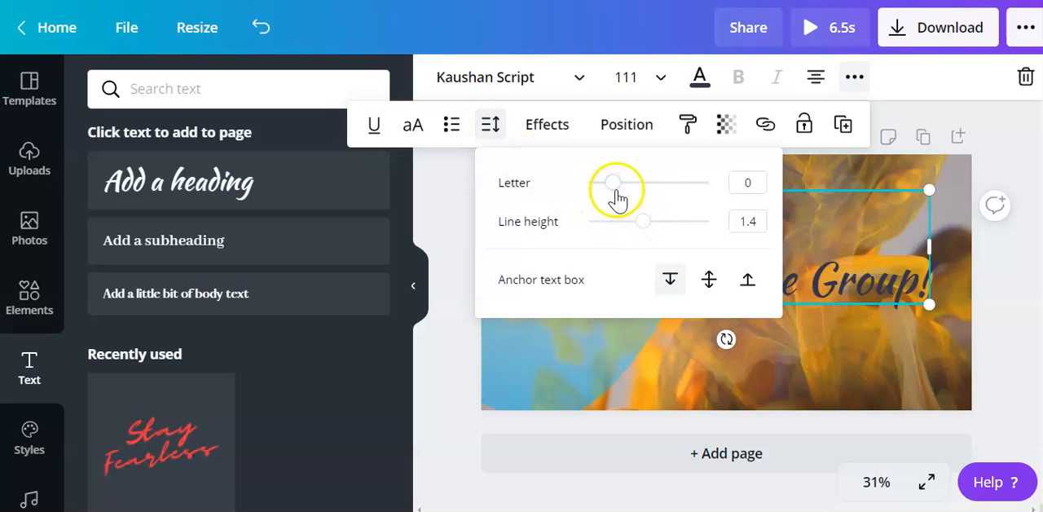
click(642, 223)
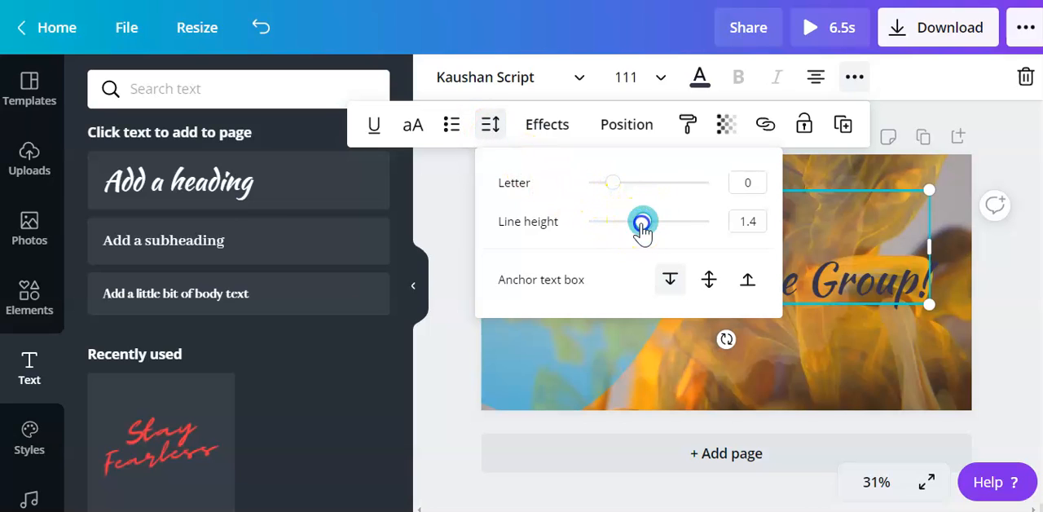
drag(636, 228, 631, 229)
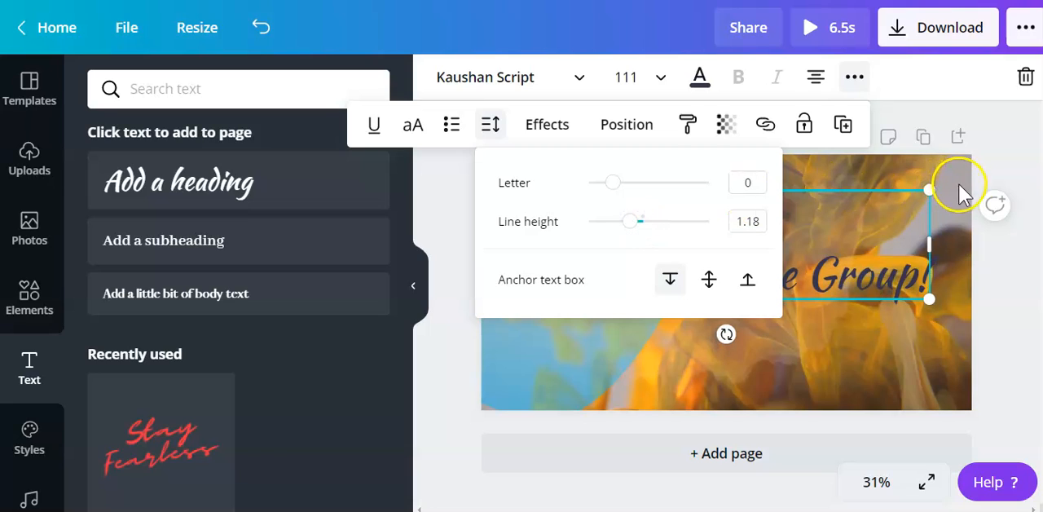
click(983, 163)
click(983, 162)
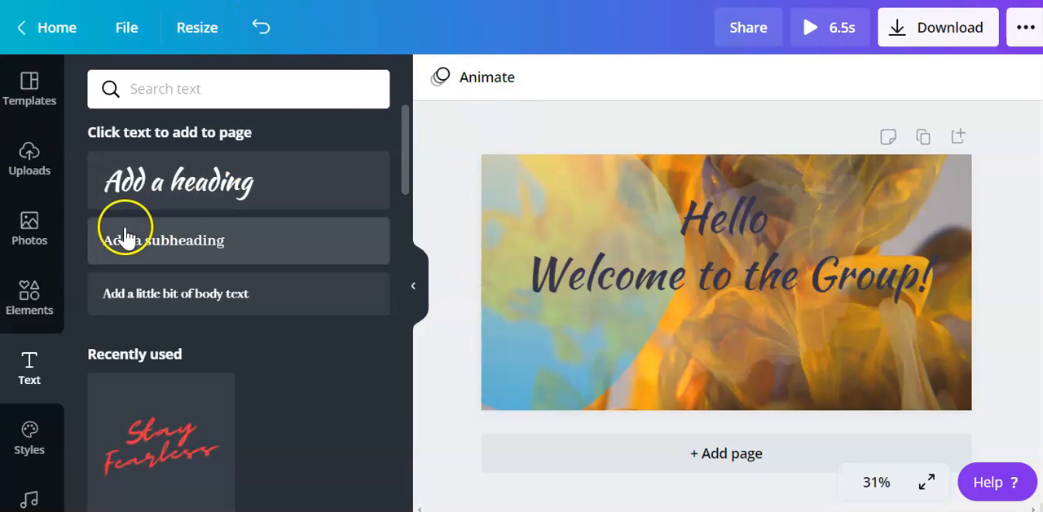
Add the recently used photo of two laughing women to the banner and remove its background.
click(42, 234)
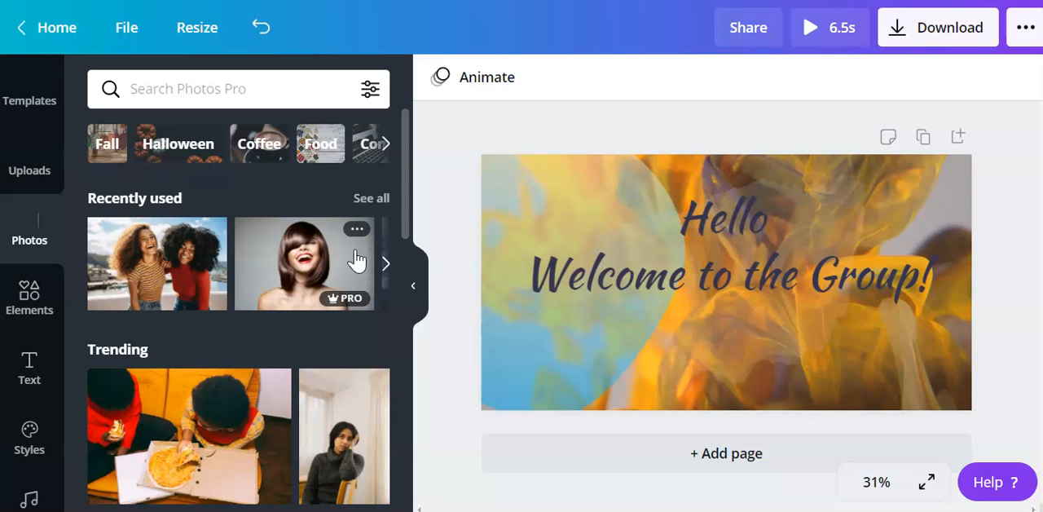
click(160, 295)
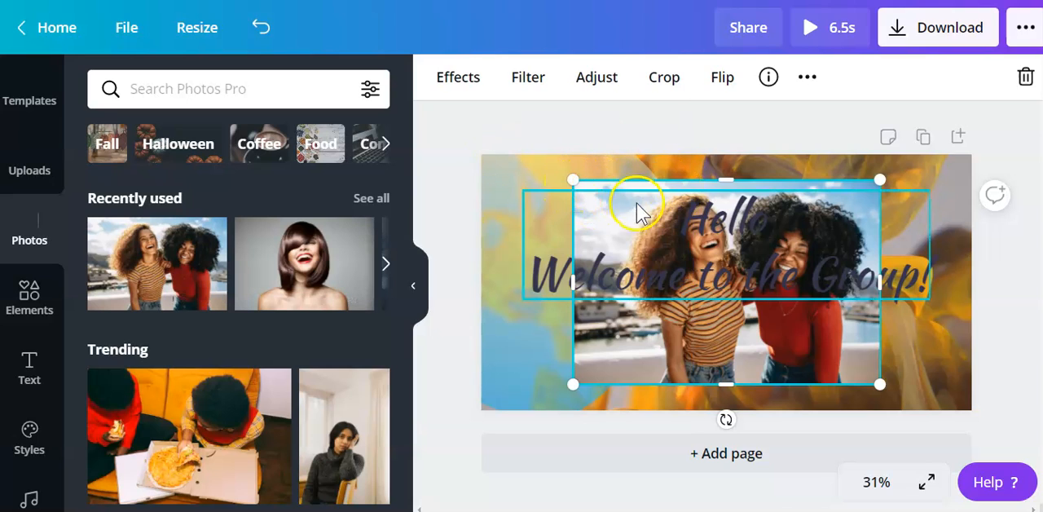
click(459, 76)
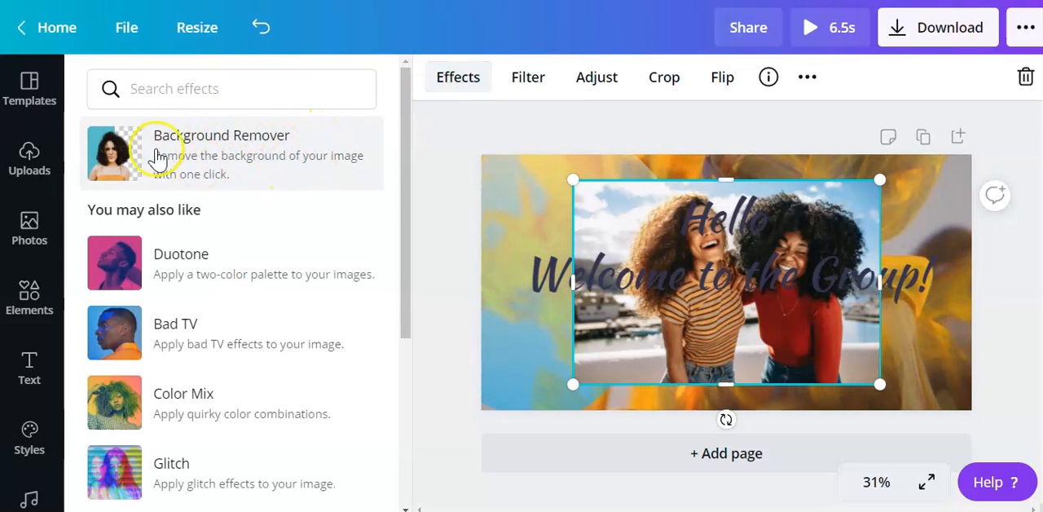
click(213, 160)
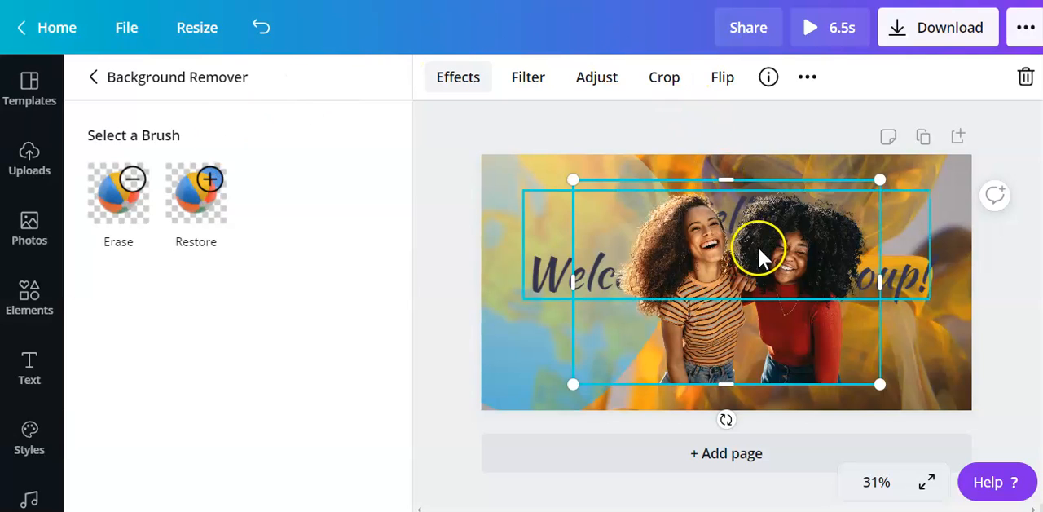
drag(709, 233, 762, 254)
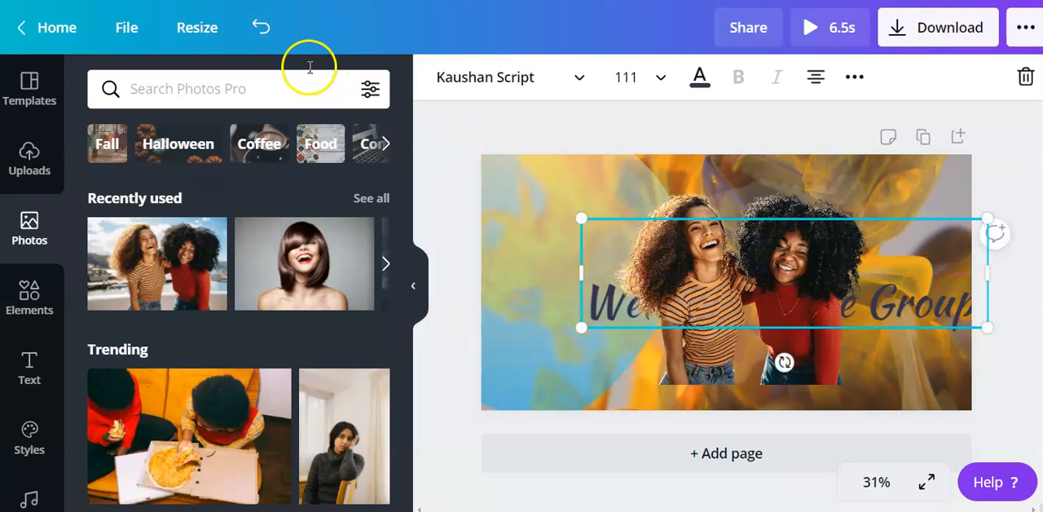
click(263, 32)
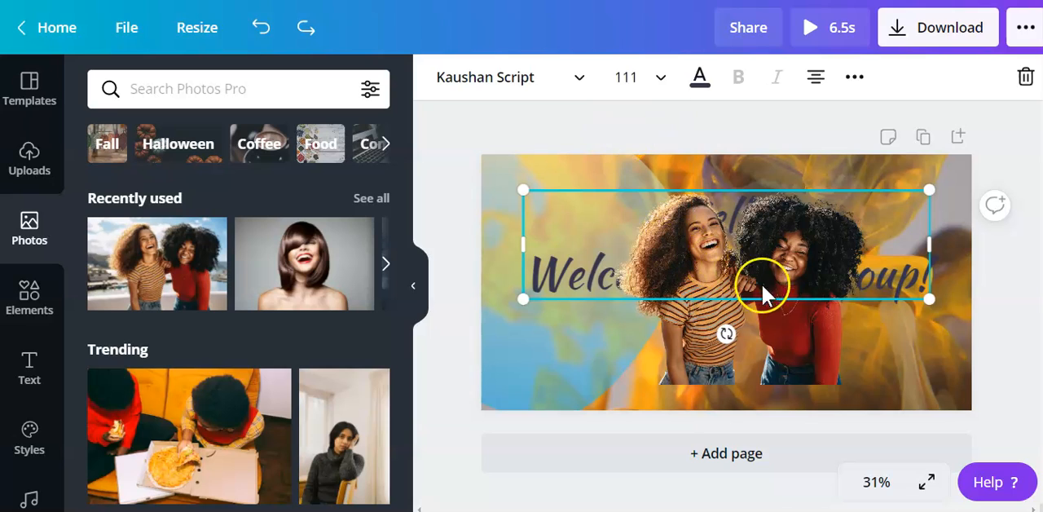
click(263, 37)
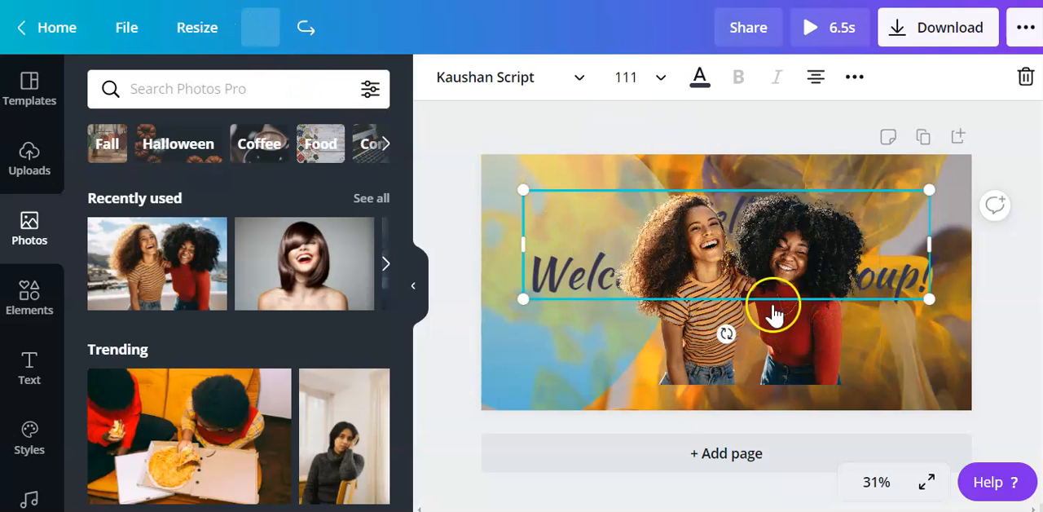
Move the two women's cutout to the banner's lower right corner and resize it to extend slightly past the right edge.
click(788, 326)
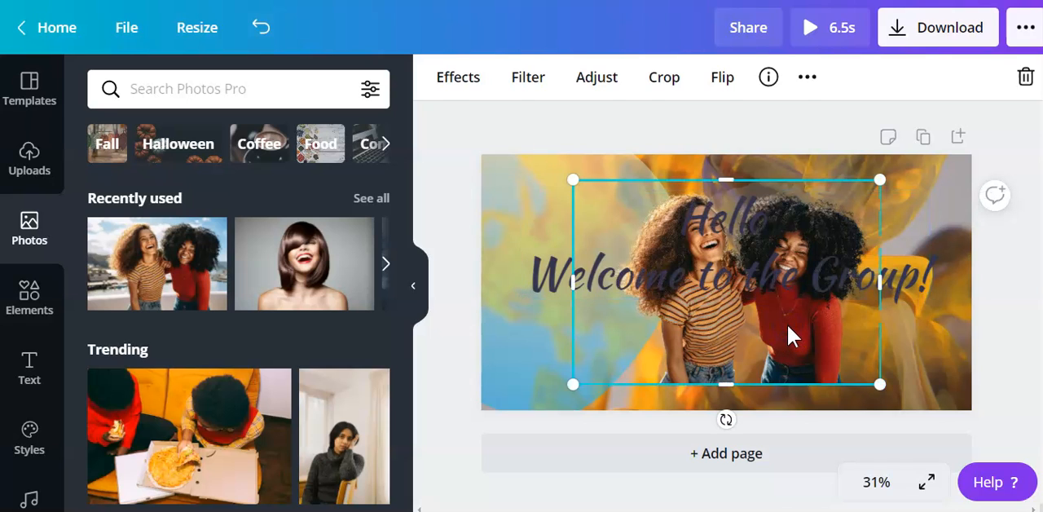
drag(788, 327, 838, 351)
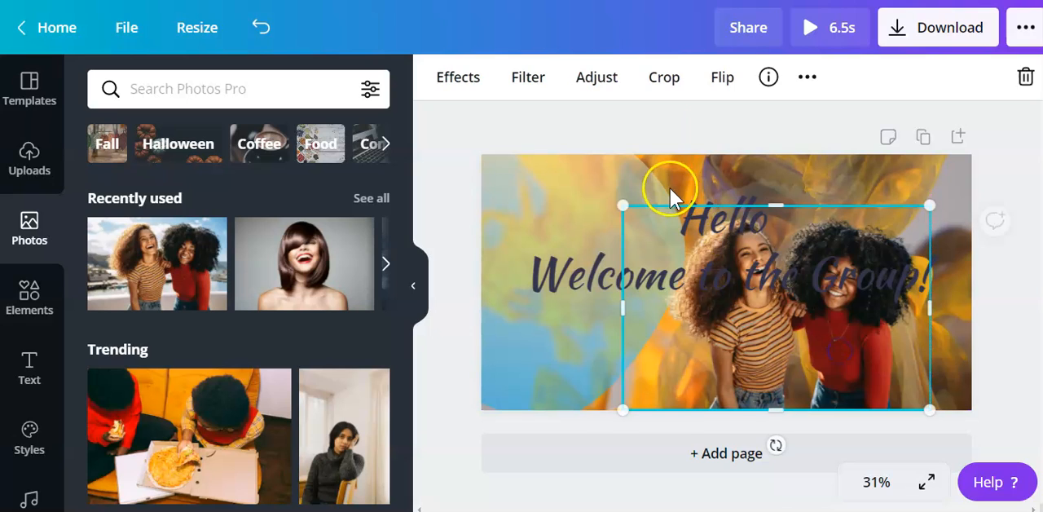
drag(620, 208, 721, 271)
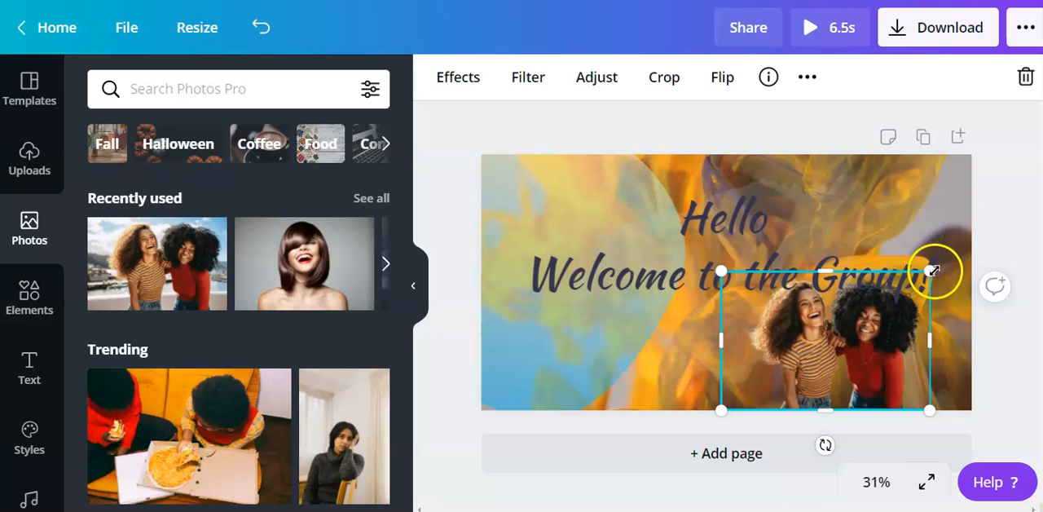
drag(975, 234, 1015, 212)
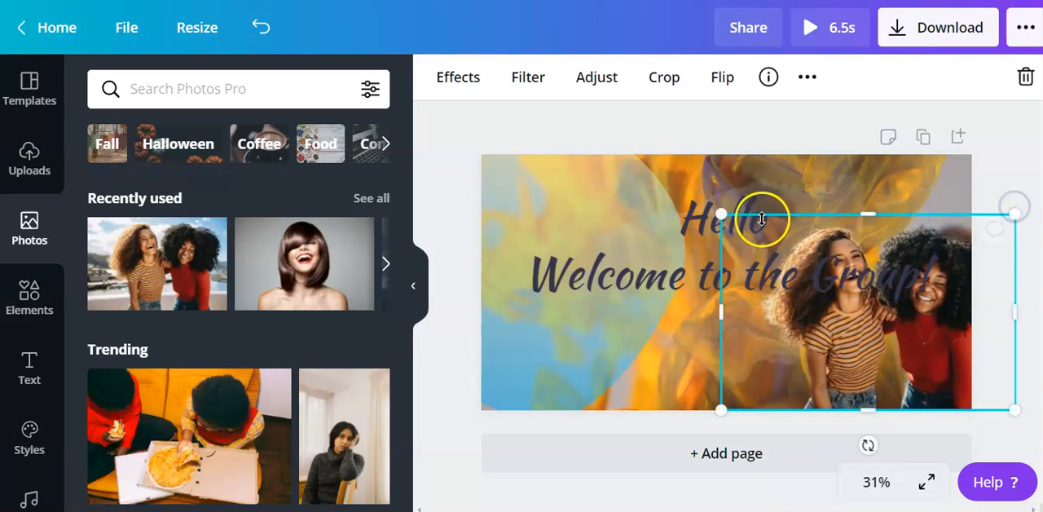
Shrink the heading to font size 72.2 so it sits to the left of the two women, and deselect it.
click(740, 261)
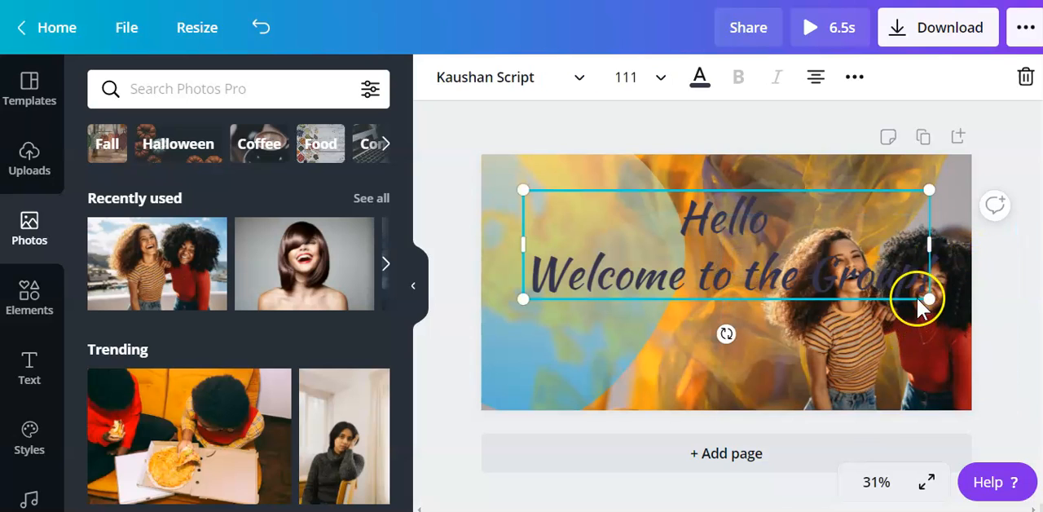
drag(929, 295, 786, 261)
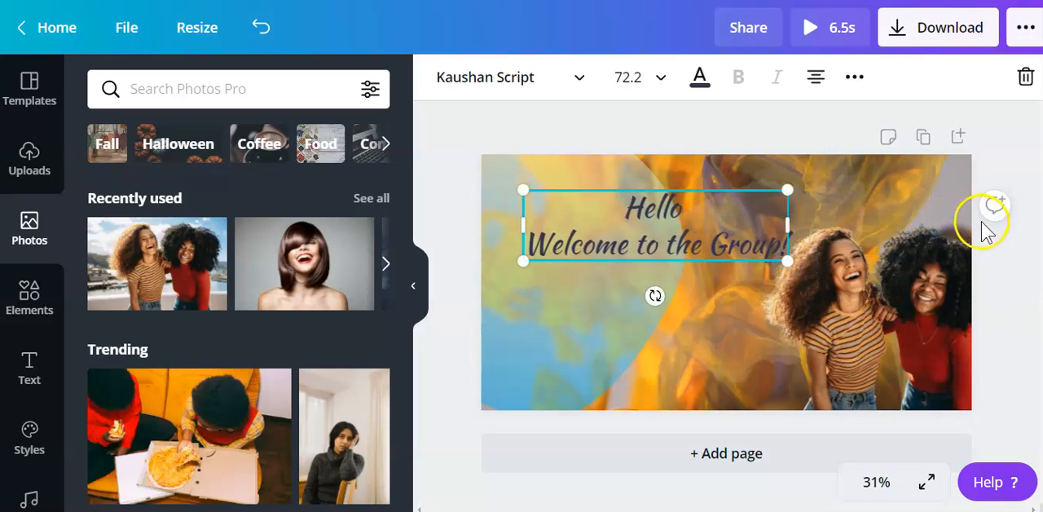
click(1007, 167)
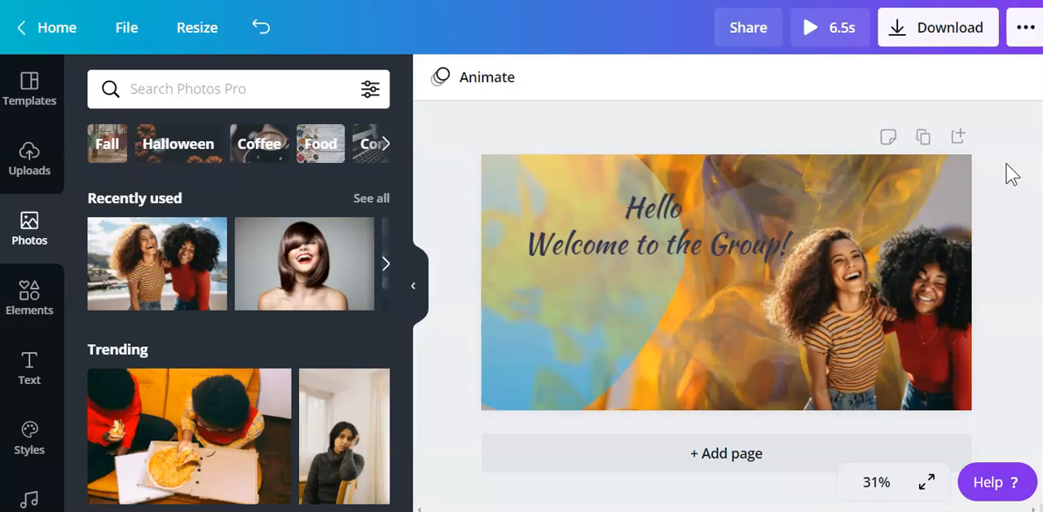
Remove the word "Hello" and its line break from the heading so it reads only "Welcome to the Group!" on one line.
click(766, 234)
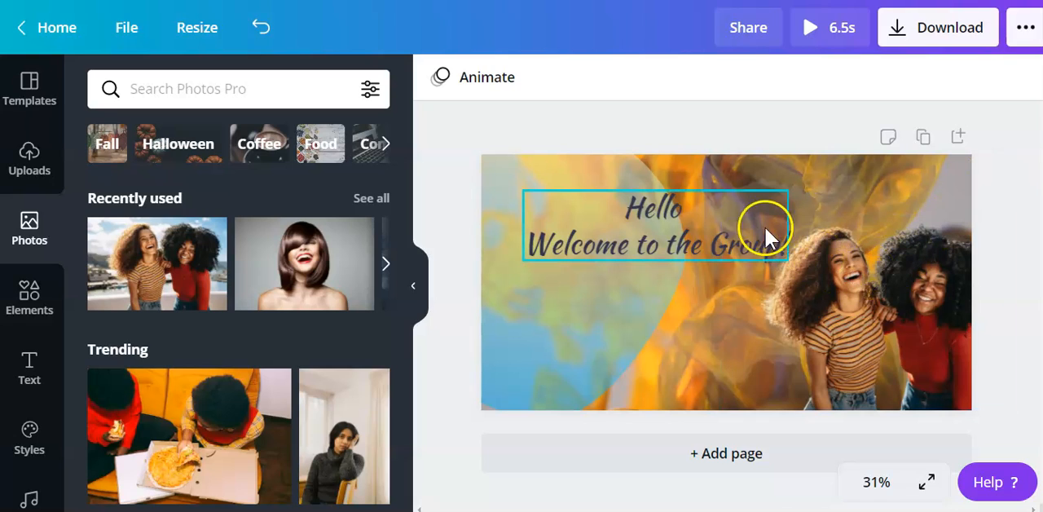
click(678, 213)
click(679, 214)
key(BackSpace)
key(BackSpace)
key(BackSpace)
key(BackSpace)
key(BackSpace)
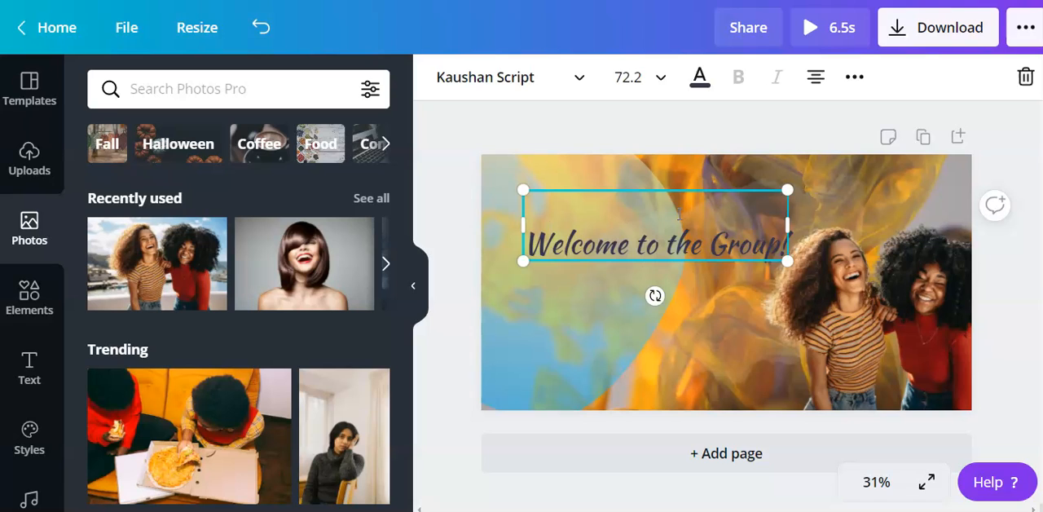
key(Delete)
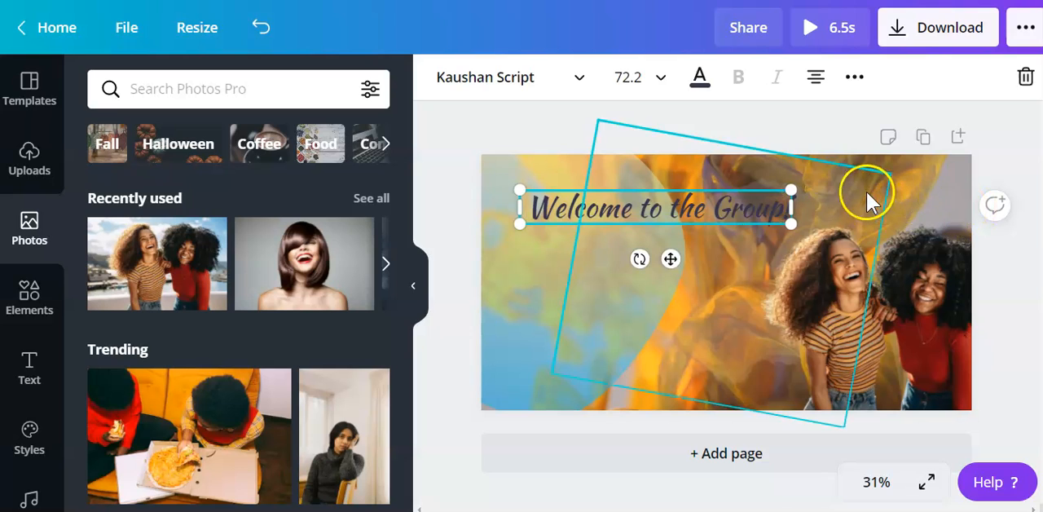
Enlarge the one-line heading to font size 105, place it across the banner's upper part just above the women's heads, and deselect it.
drag(796, 190, 901, 184)
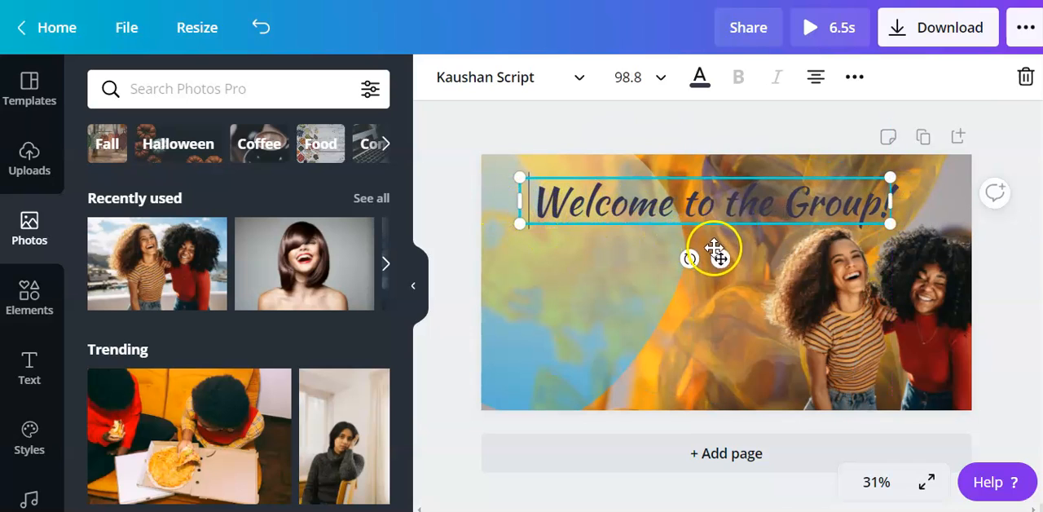
drag(717, 258, 739, 259)
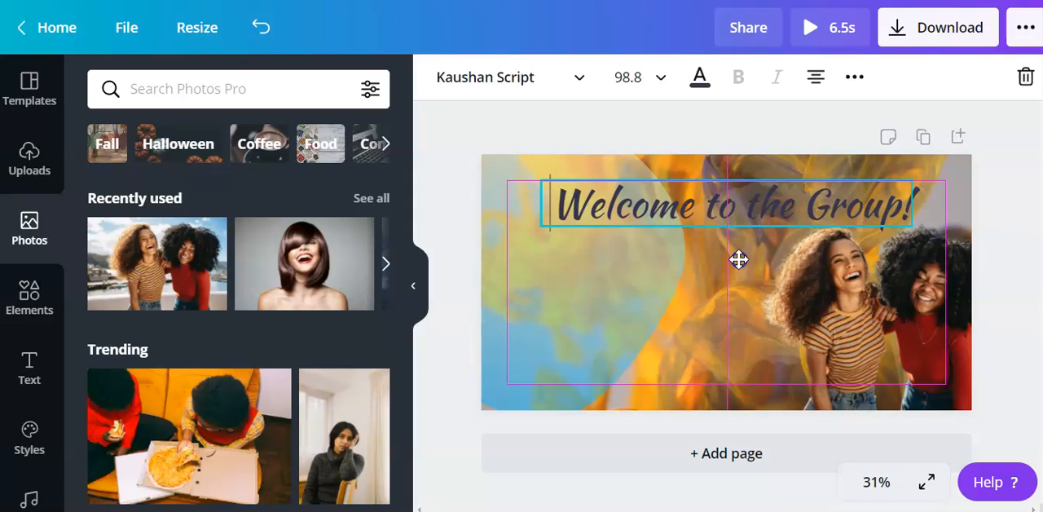
drag(739, 259, 705, 268)
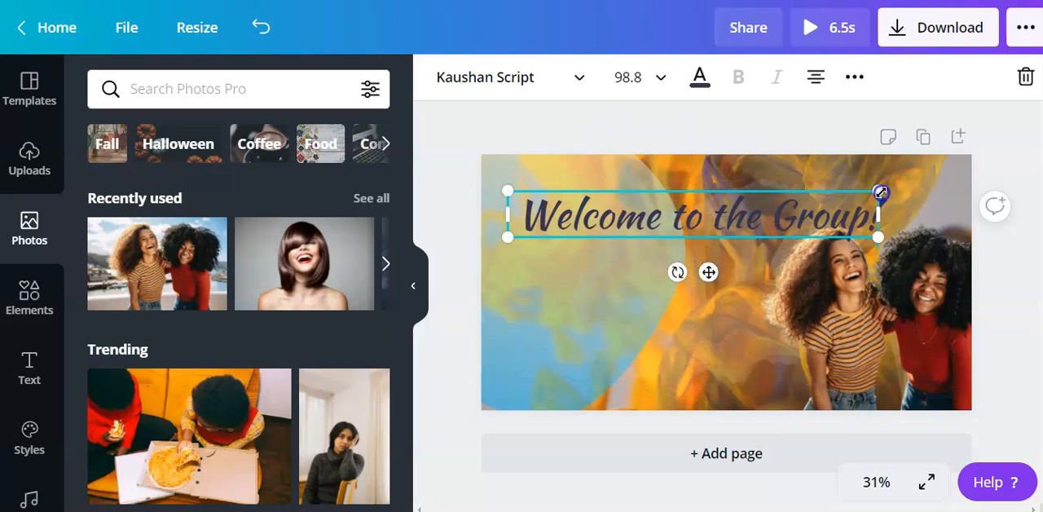
drag(884, 188, 903, 185)
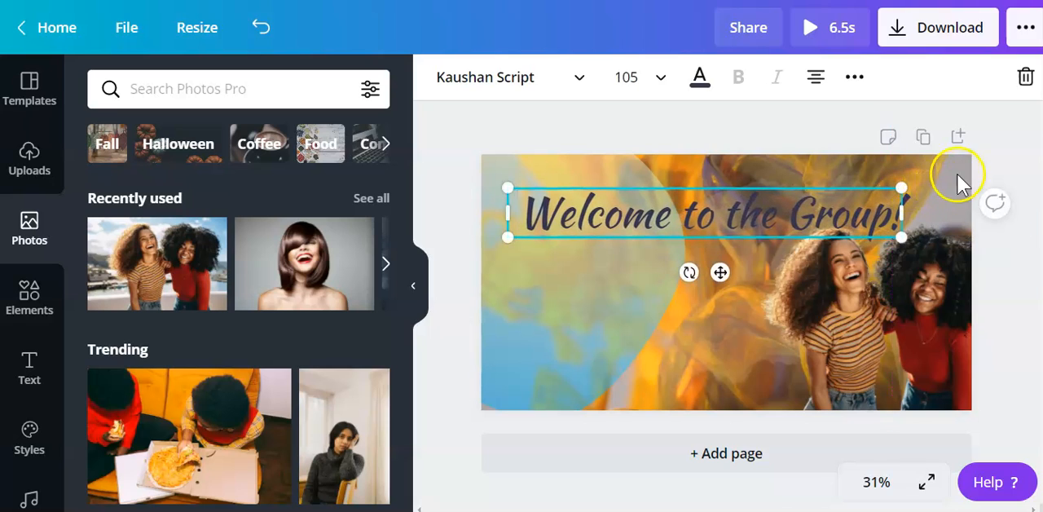
click(999, 166)
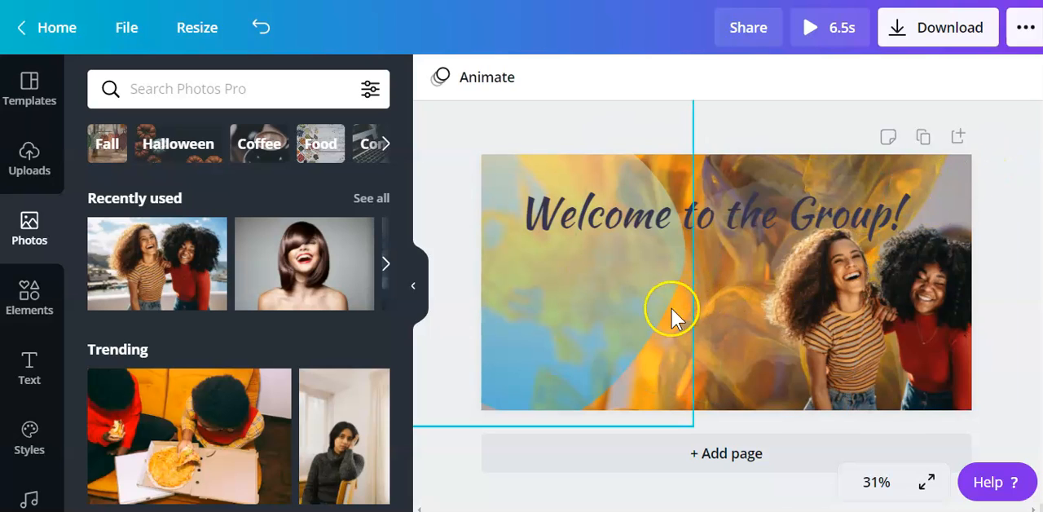
Play the 6.5-second preview of the animated banner and close it.
click(810, 31)
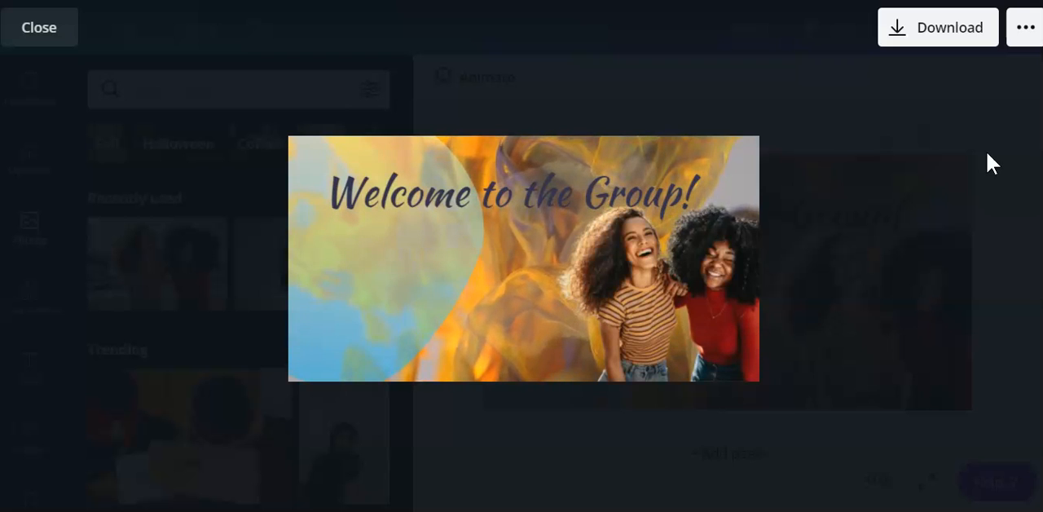
click(919, 120)
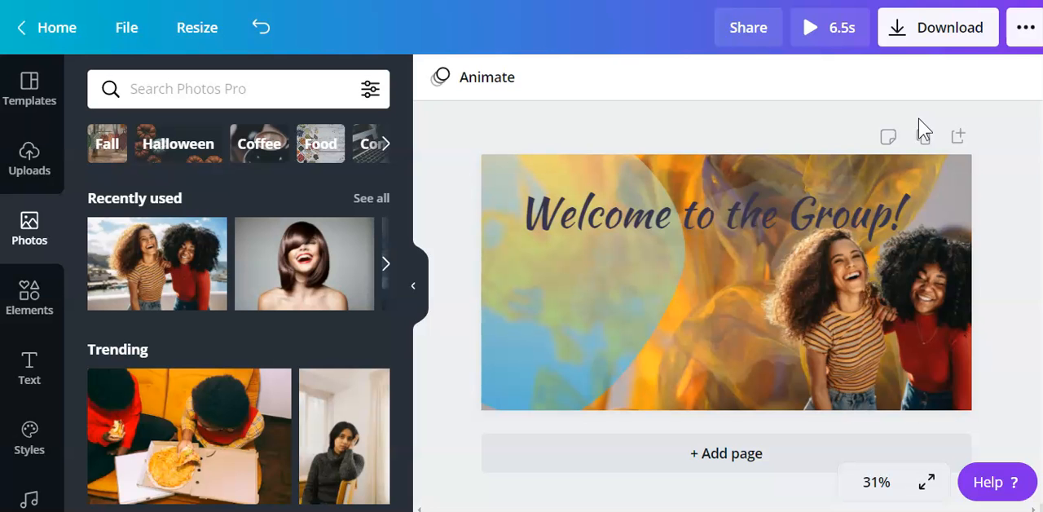